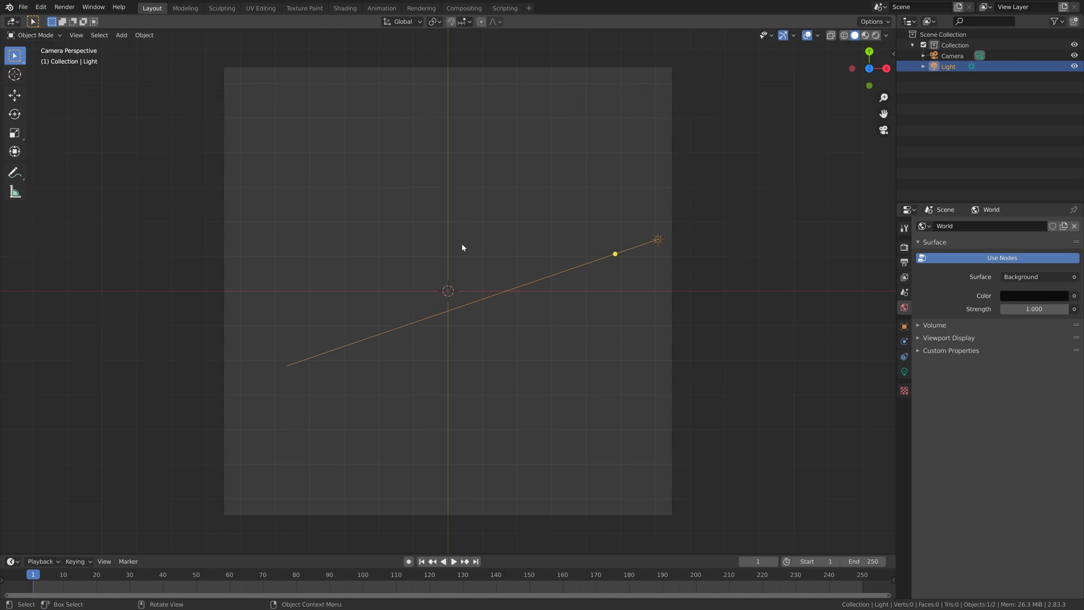
Add a plane and scale it up to fill the camera frame.
key("shift+a")
mouse_move(462, 243)
left_click(528, 243)
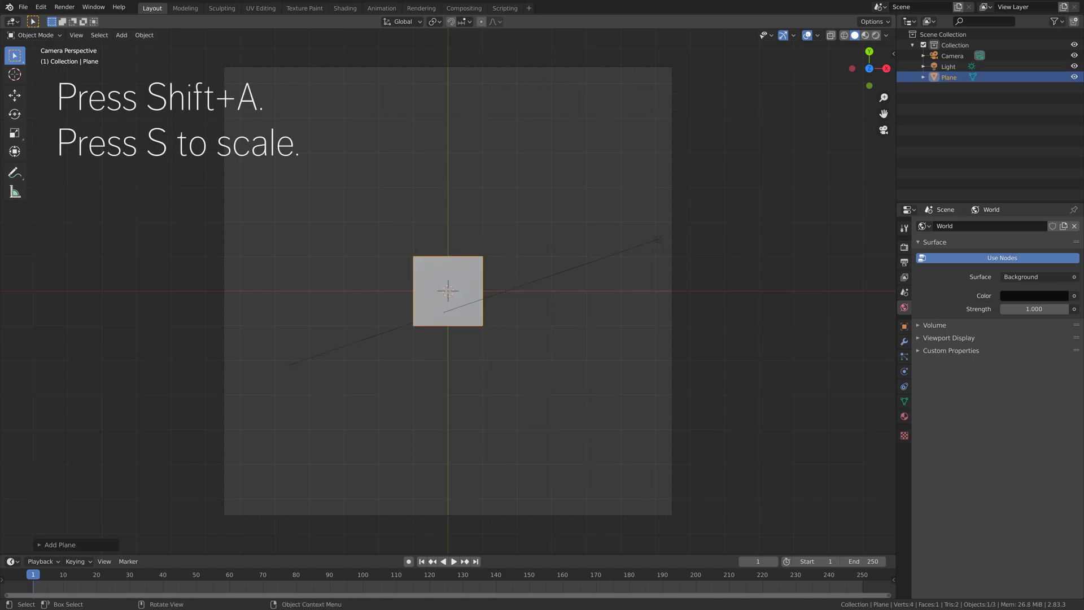
key("s")
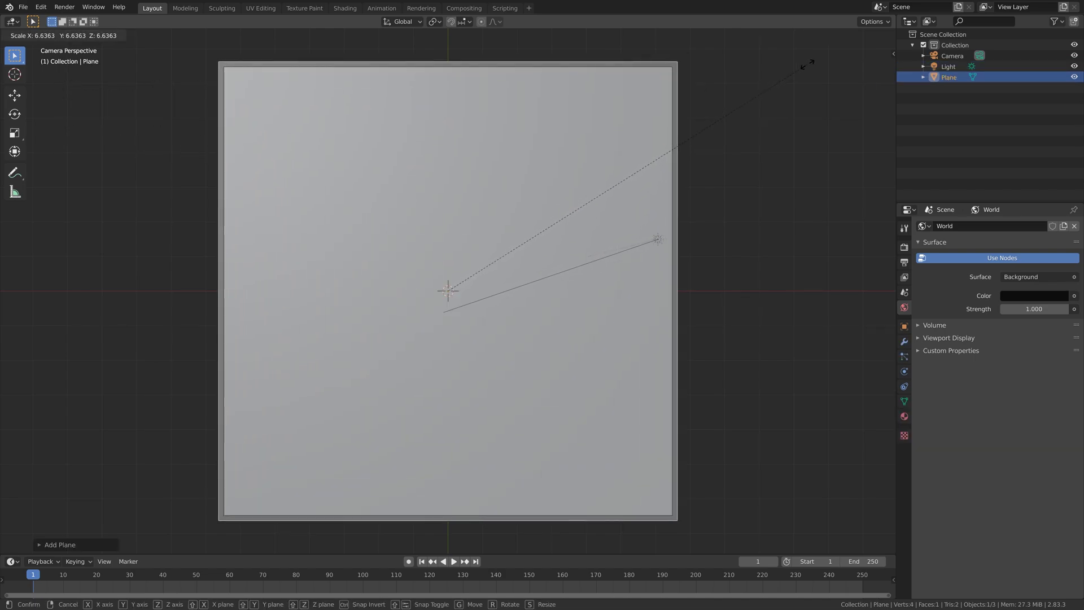
left_click(807, 63)
Save the file as tut.blend.
left_click(24, 7)
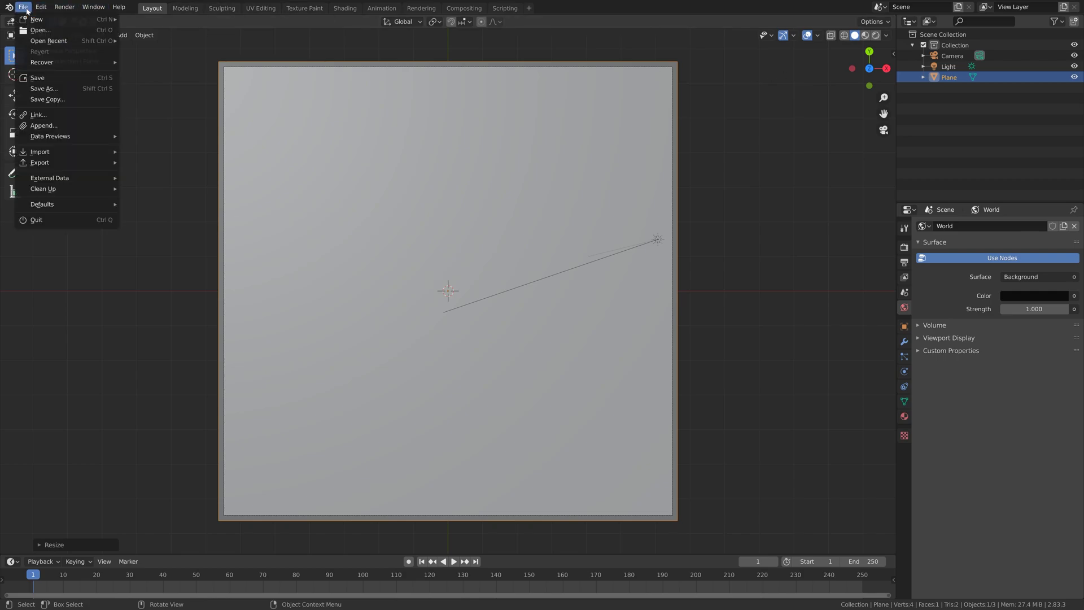
left_click(44, 89)
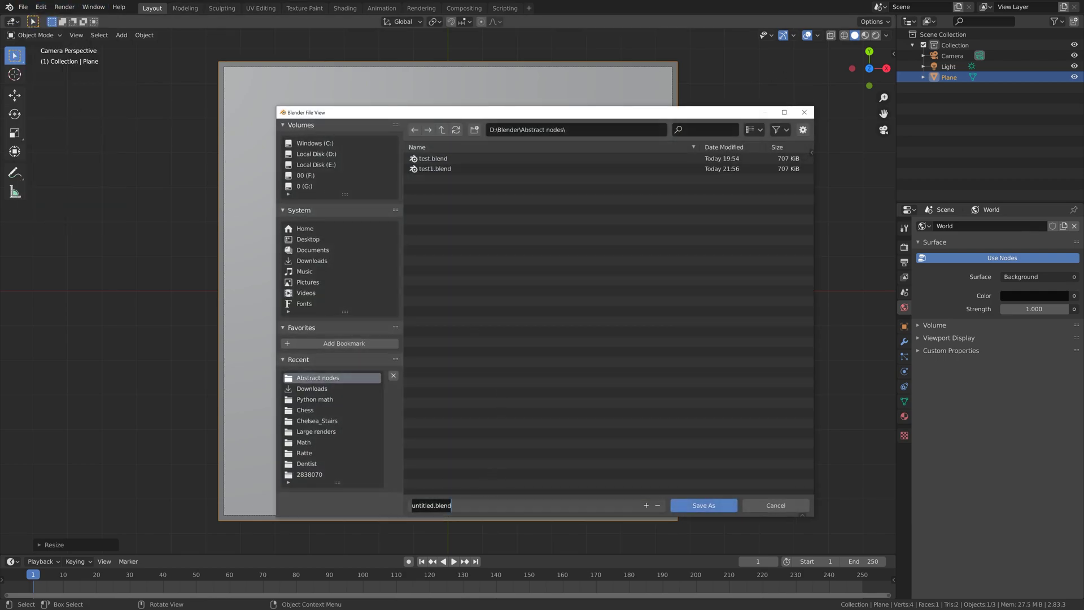
type("tut")
key("Return")
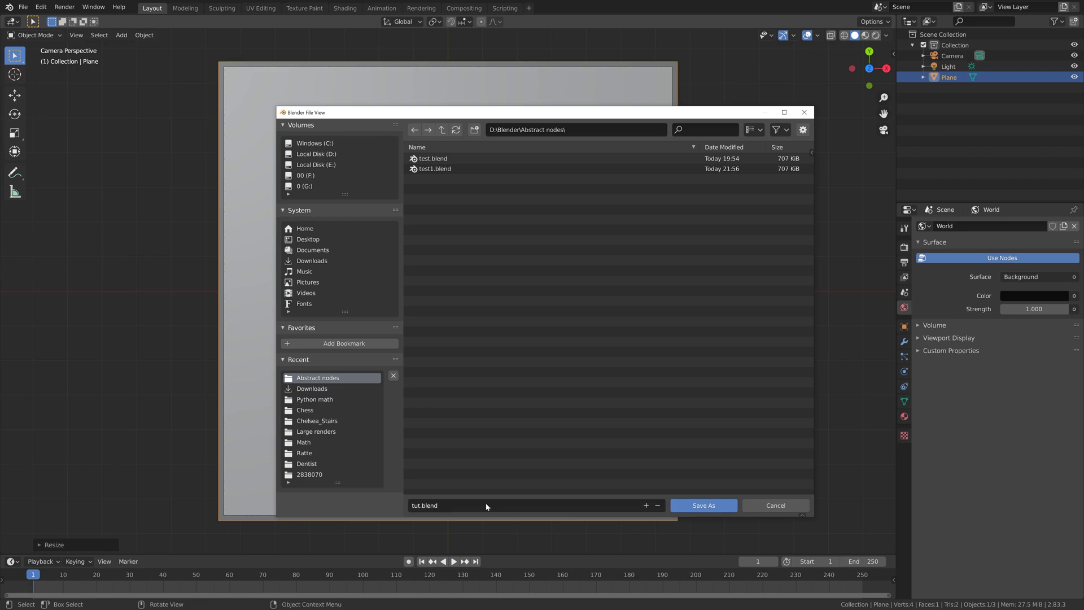
Switch to Rendered shading, hide overlays, and split the viewport into two areas.
left_click(874, 35)
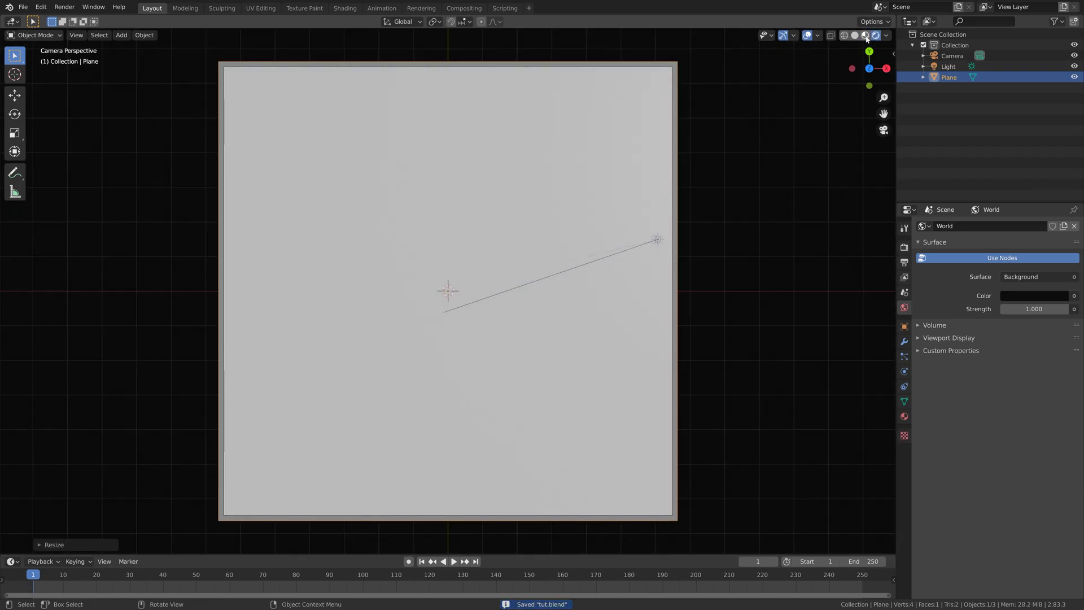
left_click(807, 36)
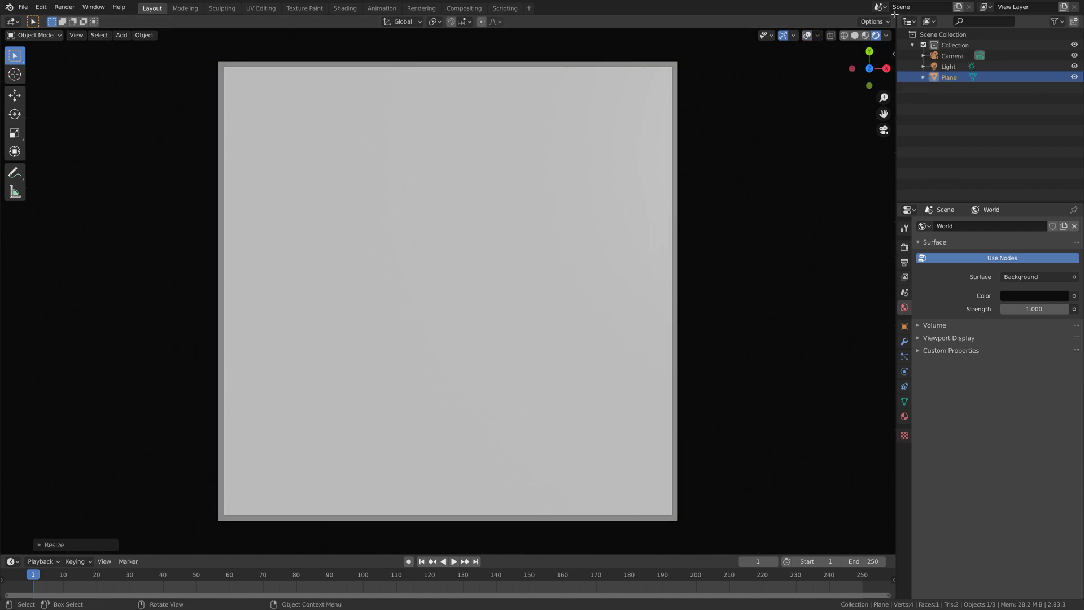
mouse_move(894, 14)
left_mouse_down()
mouse_move(407, 57)
mouse_move(306, 88)
left_mouse_up()
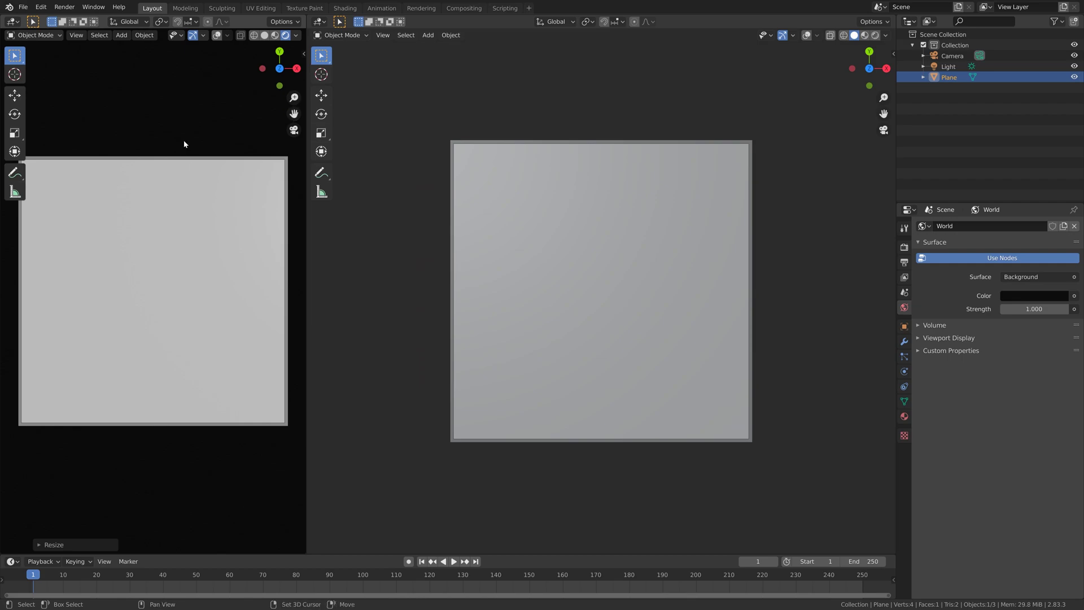
middle_click_drag(182, 140, 181, 198, "shift")
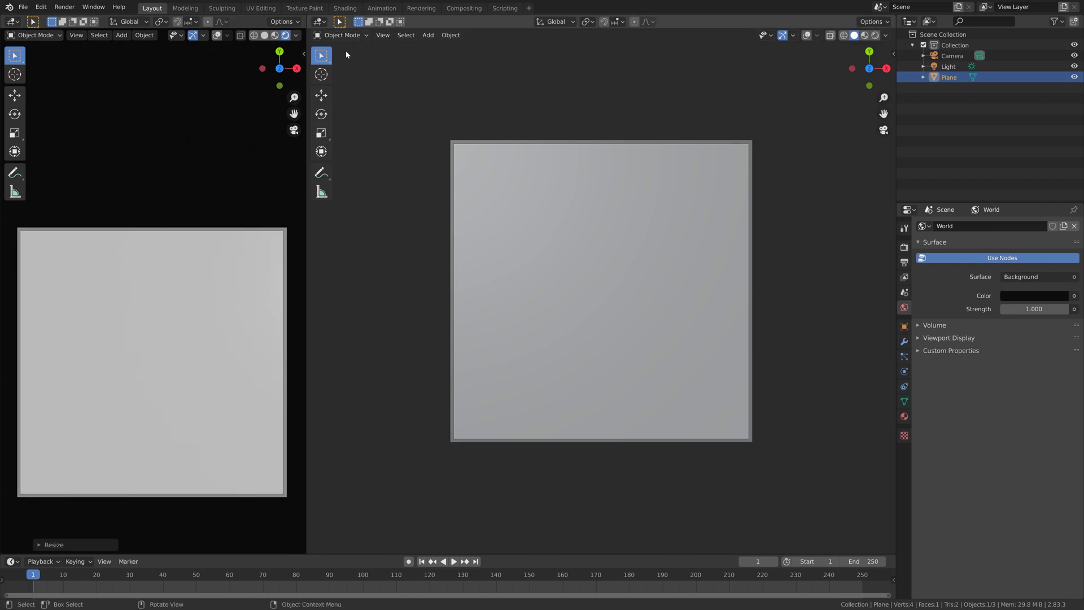
Turn the right area into the Shader Editor and create a new material for the plane.
left_click(325, 26)
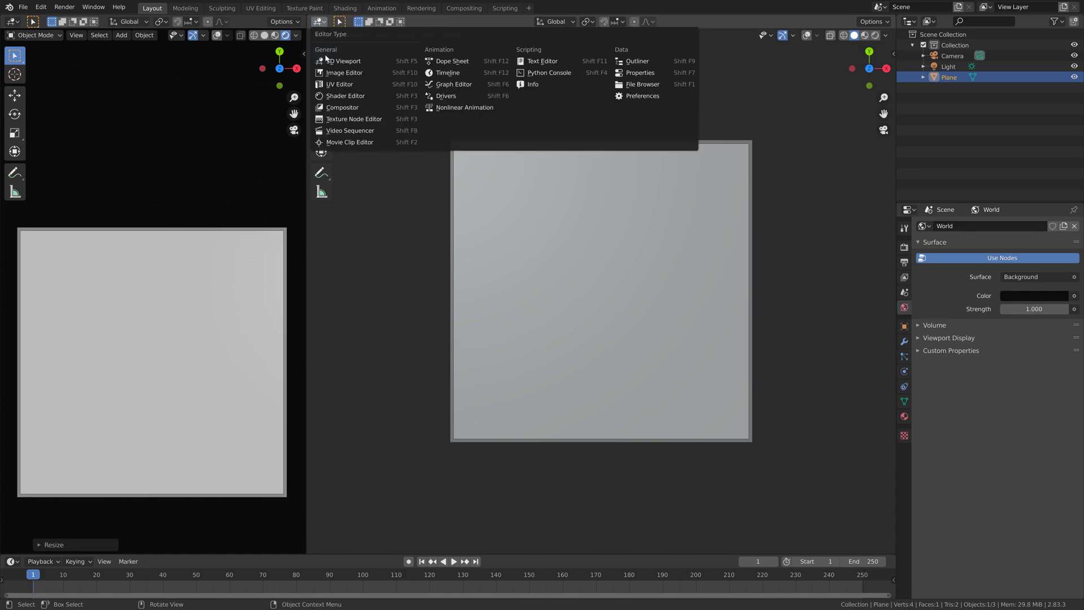
left_click(333, 98)
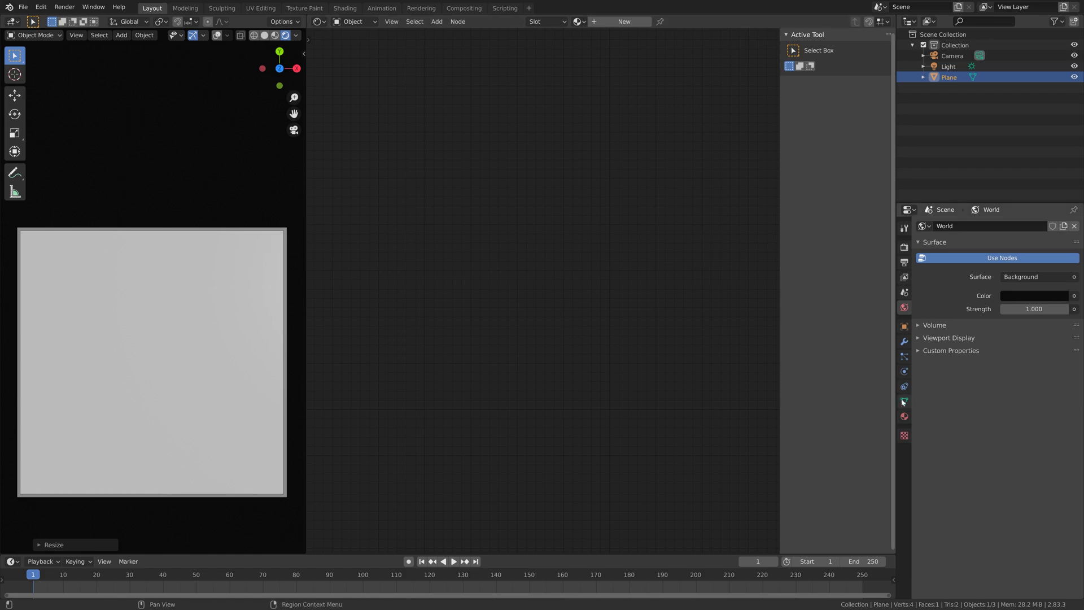
left_click(904, 419)
left_click(972, 271)
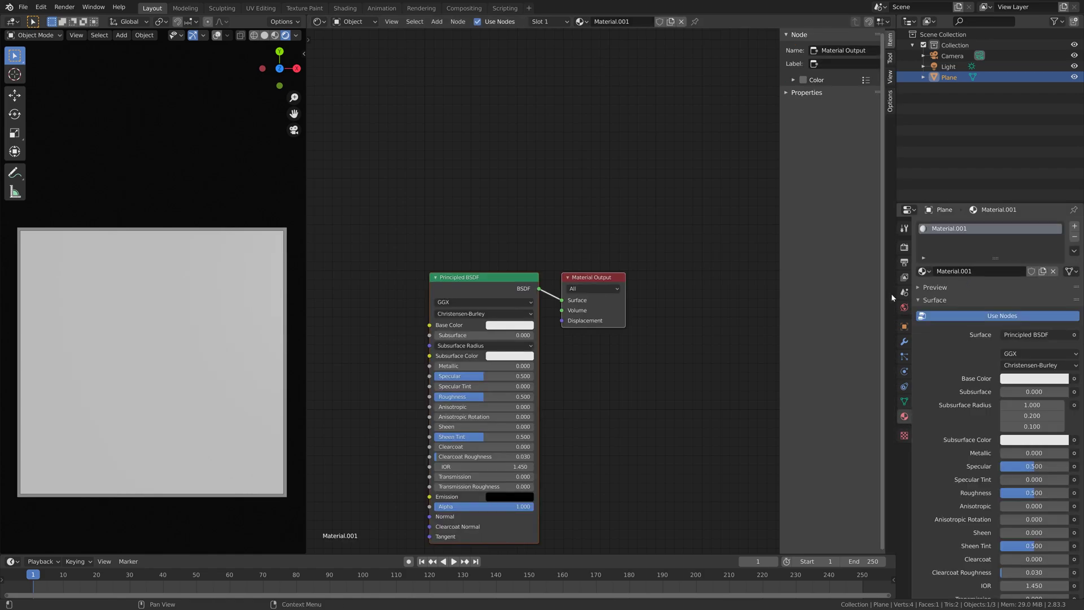
Add a Noise Texture, link its Fac to Base Color, and set it to 4D.
middle_click_drag(610, 370, 741, 284)
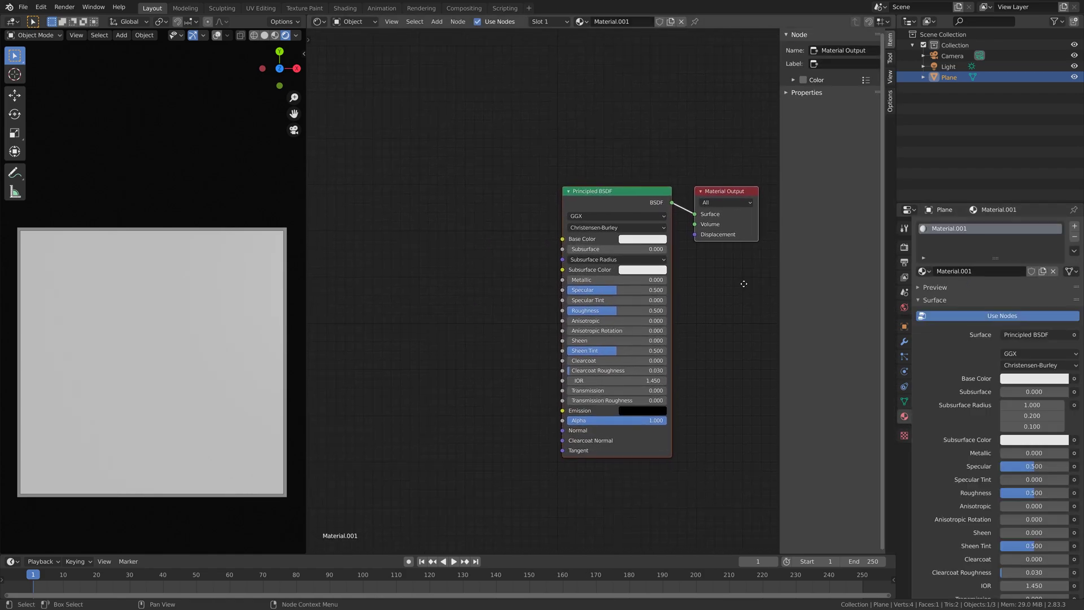
left_click(510, 135)
key("shift+a")
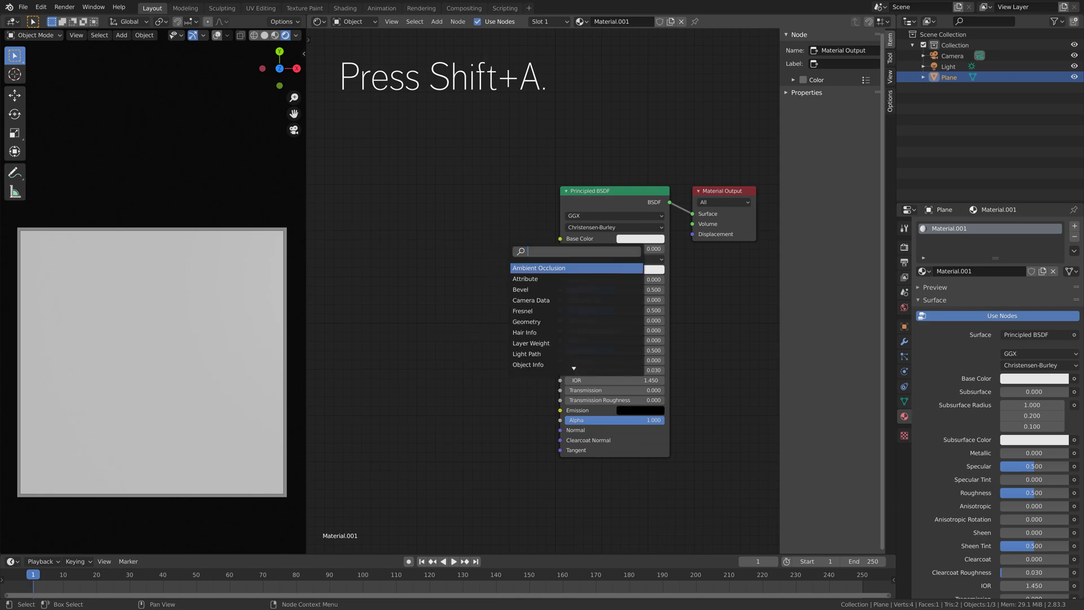
type("noi")
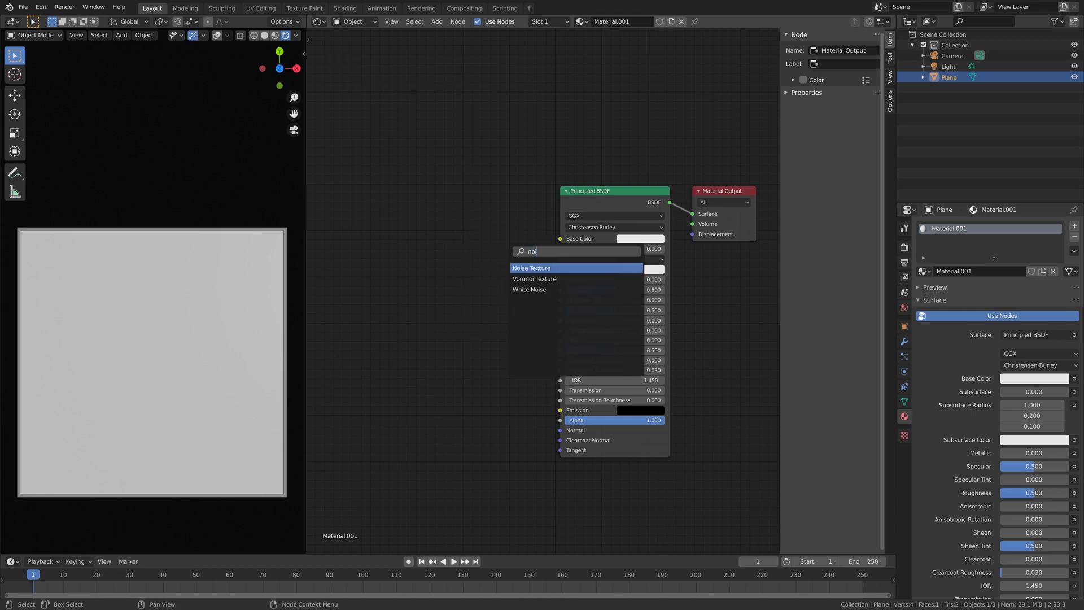
key("Return")
left_click(475, 248)
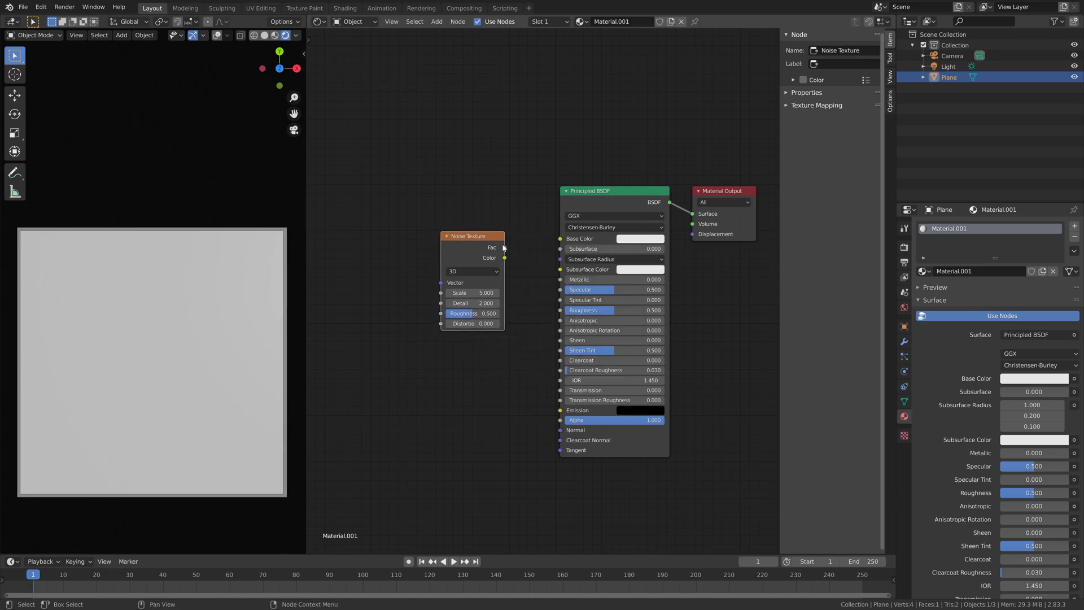
left_click_drag(504, 247, 560, 239)
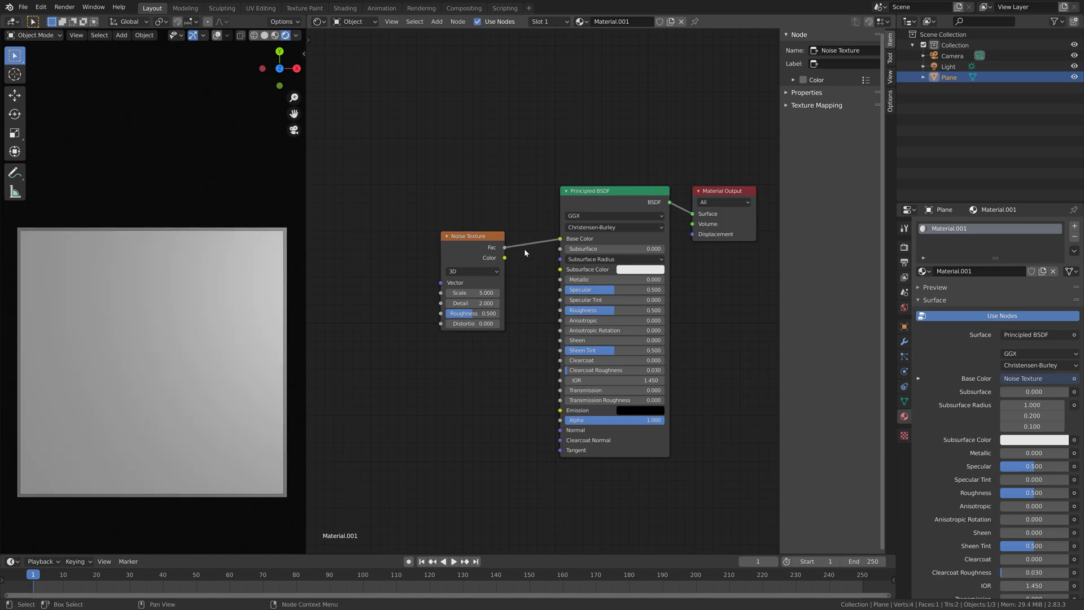
left_click(478, 273)
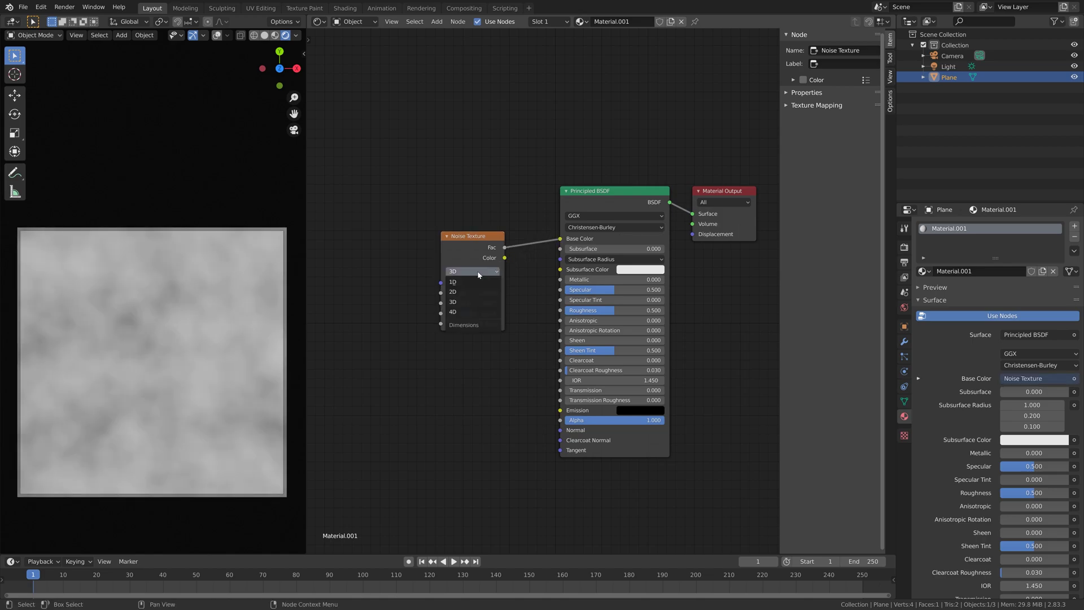
left_click(472, 314)
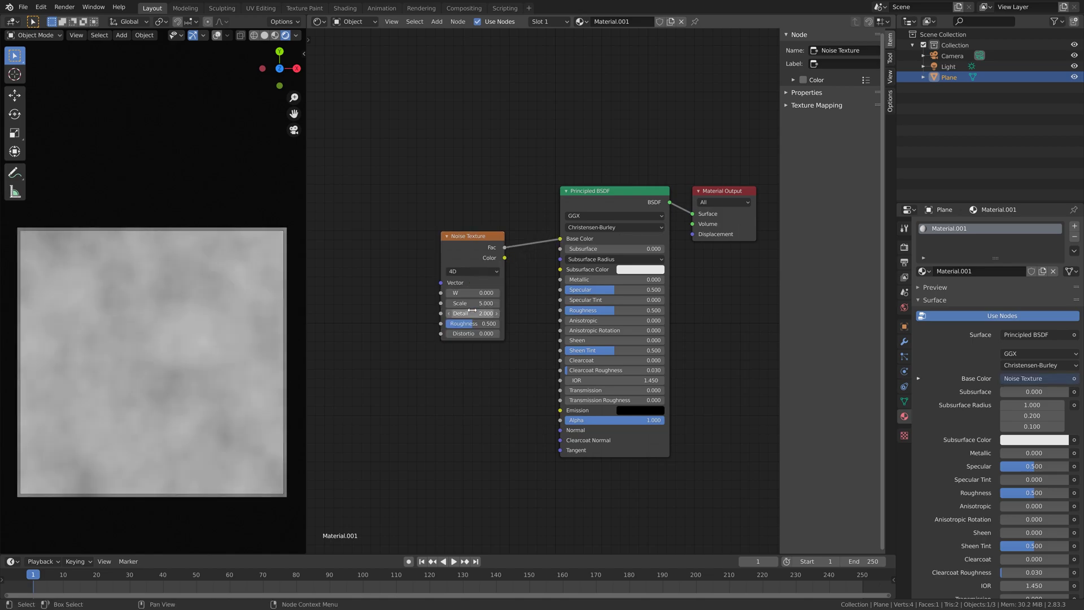
Add a Musgrave Texture and connect its Fac to the Noise Texture's W input.
key("shift+a")
left_click(362, 288)
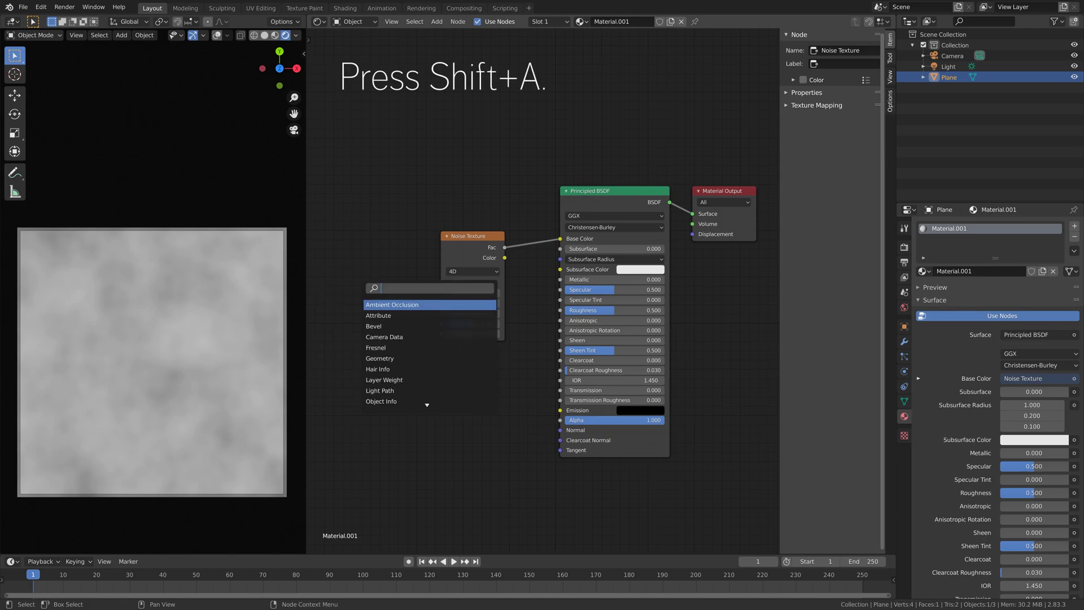
type("musgrave")
key("Return")
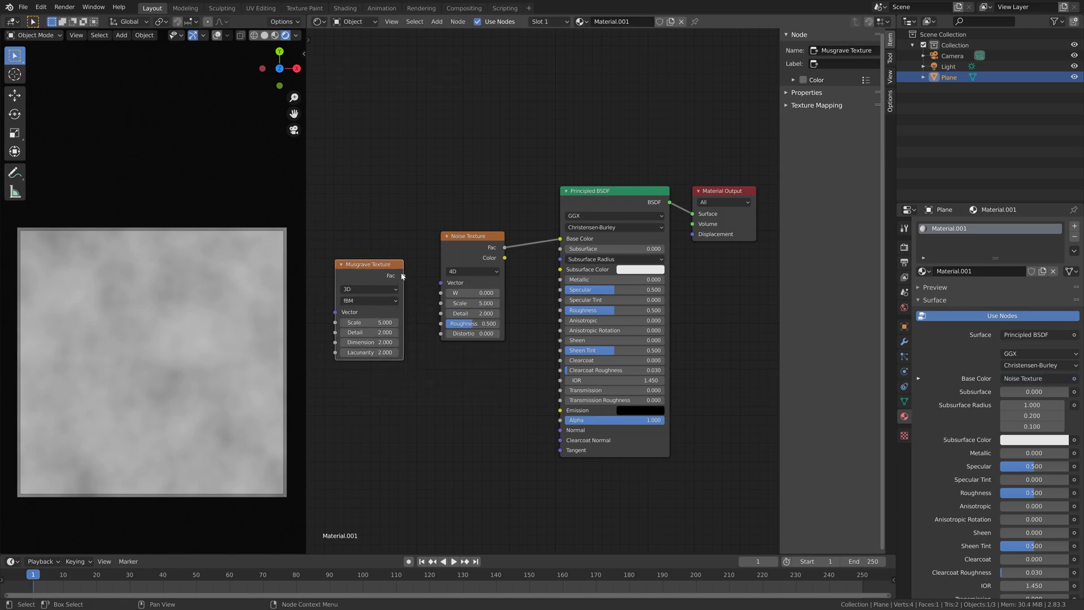
left_click_drag(403, 276, 441, 292)
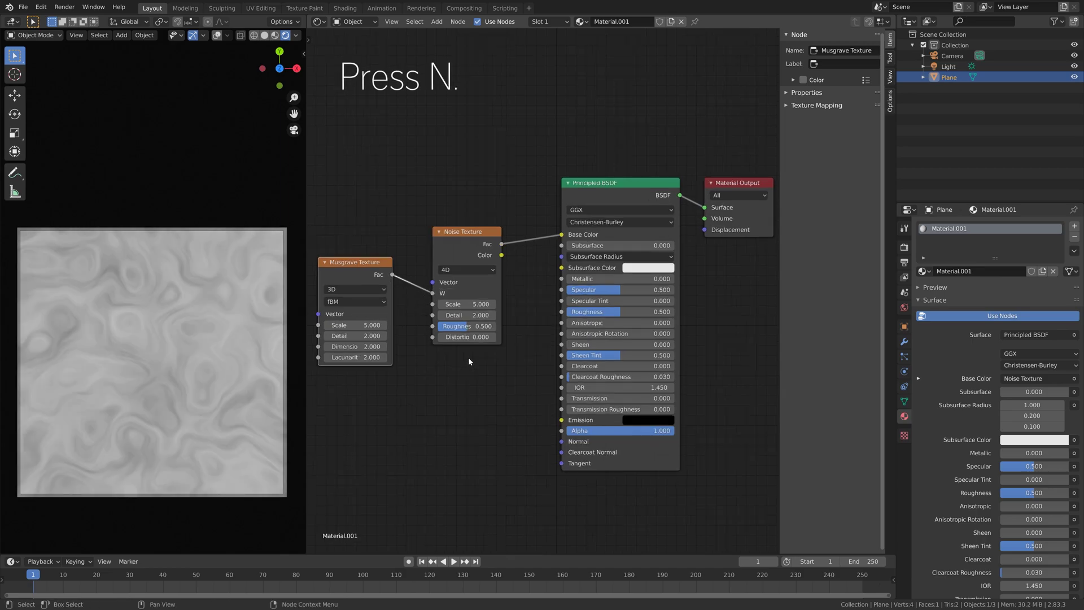
Hide the node sidebar and move the Musgrave and Noise nodes further left.
key("n")
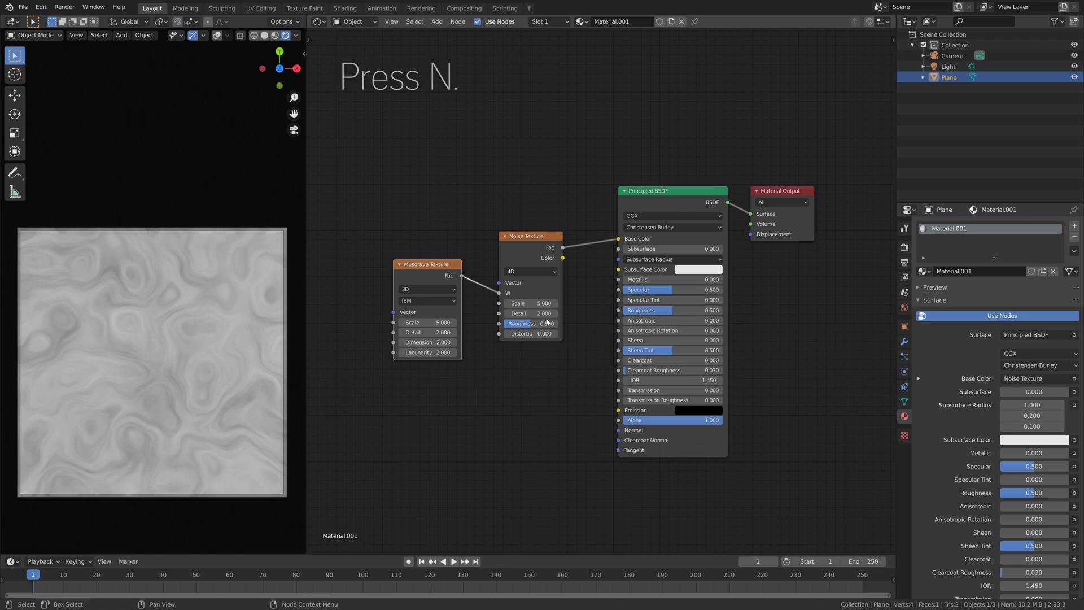
mouse_move(531, 337)
middle_mouse_down("shift")
mouse_move(606, 332)
mouse_move(550, 333)
middle_mouse_up("shift")
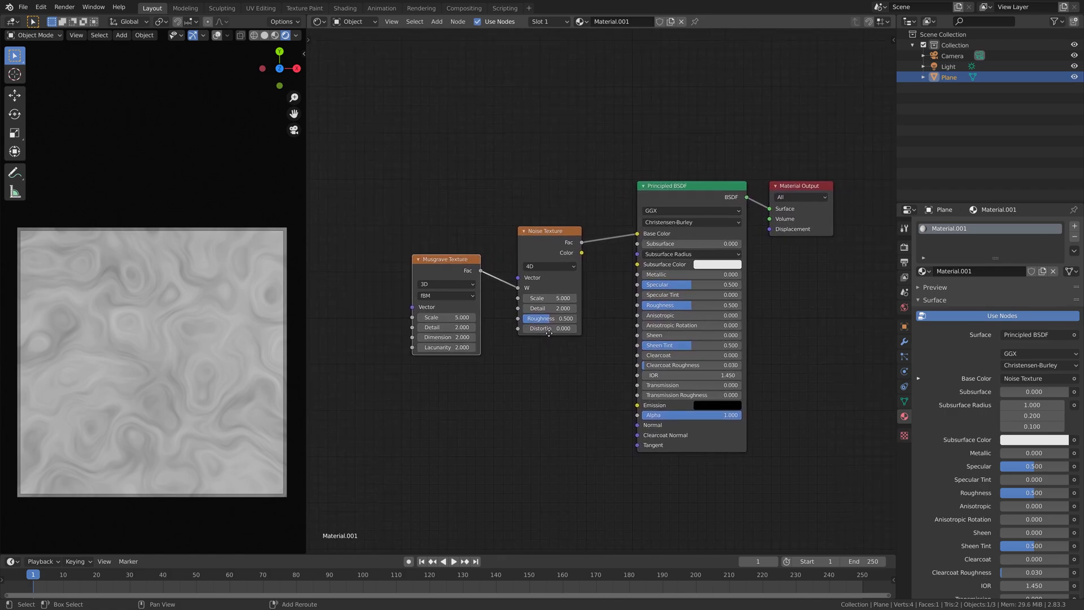
left_click_drag(407, 384, 572, 214)
left_click_drag(532, 246, 435, 251)
middle_click_drag(455, 202, 488, 201)
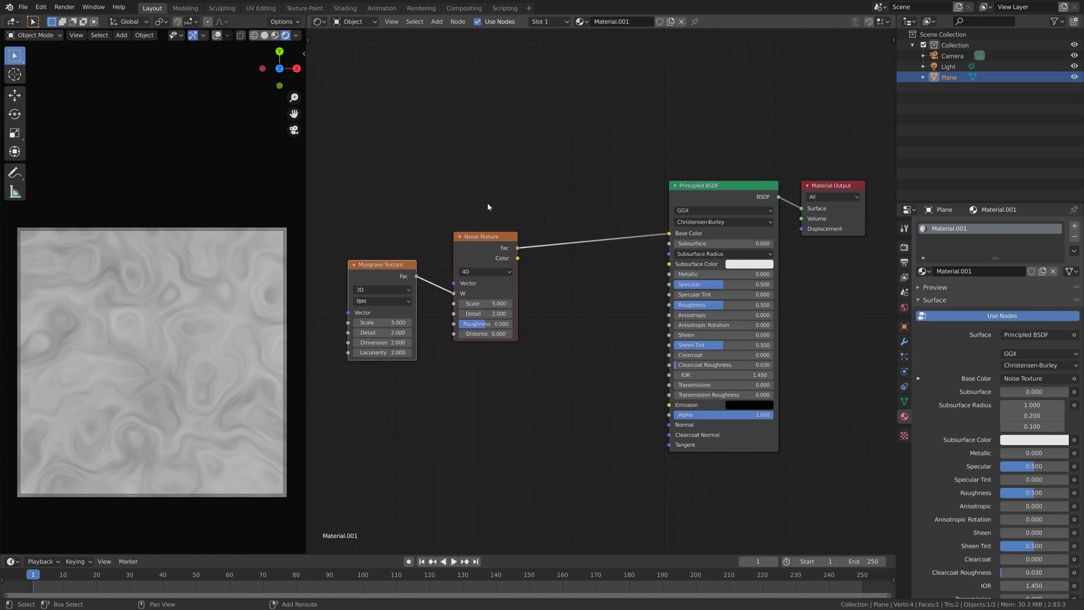
Drop a ColorRamp onto the Noise-to-Base Color link, set Constant interpolation, select the white stop.
key("shift+a")
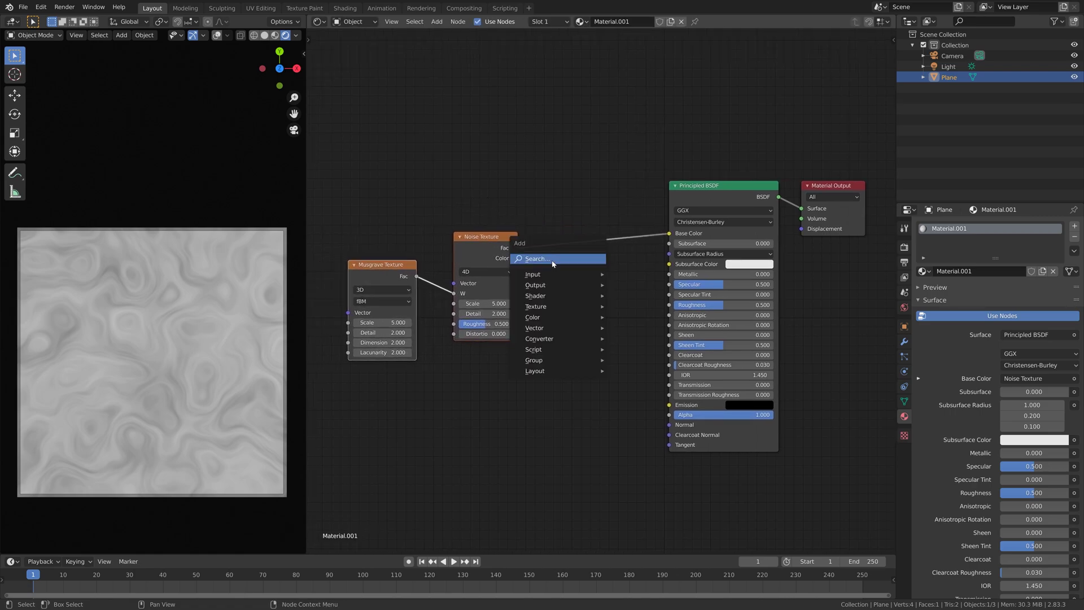
left_click(555, 260)
type("col")
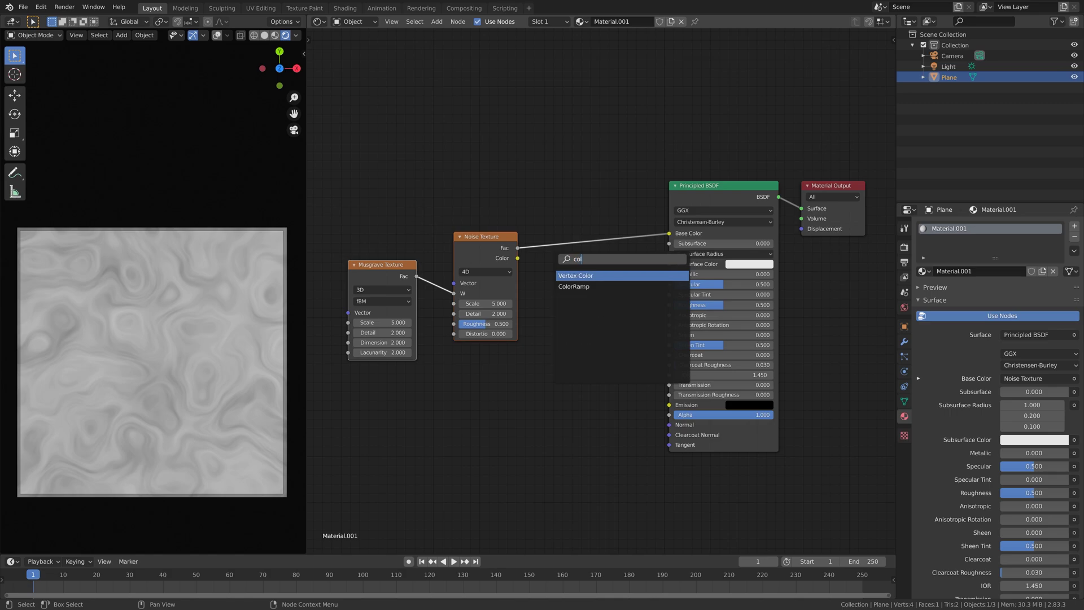
key("Down")
key("Return")
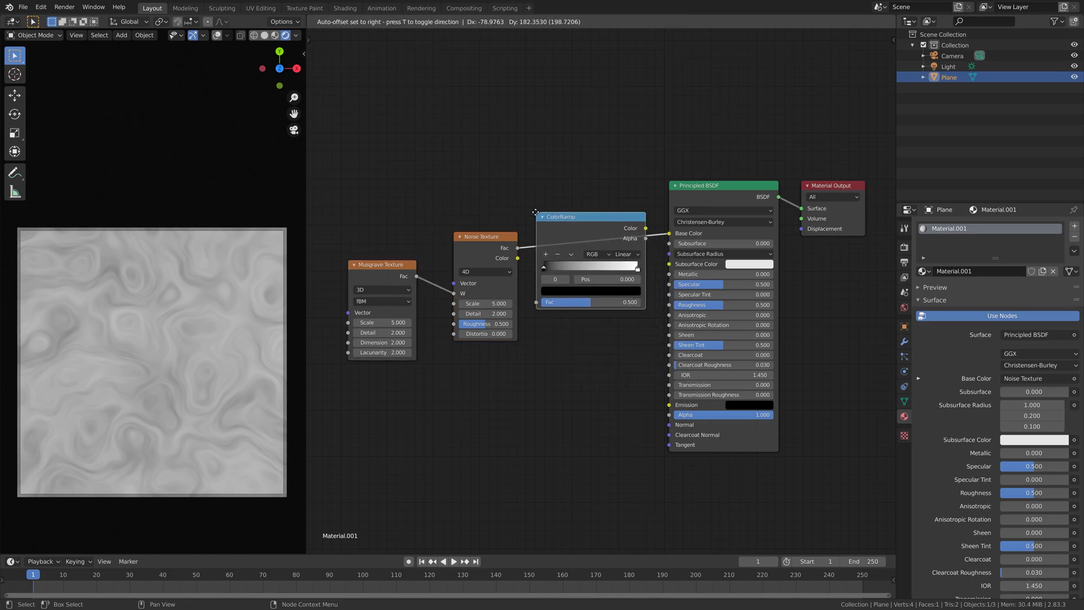
left_click(535, 215)
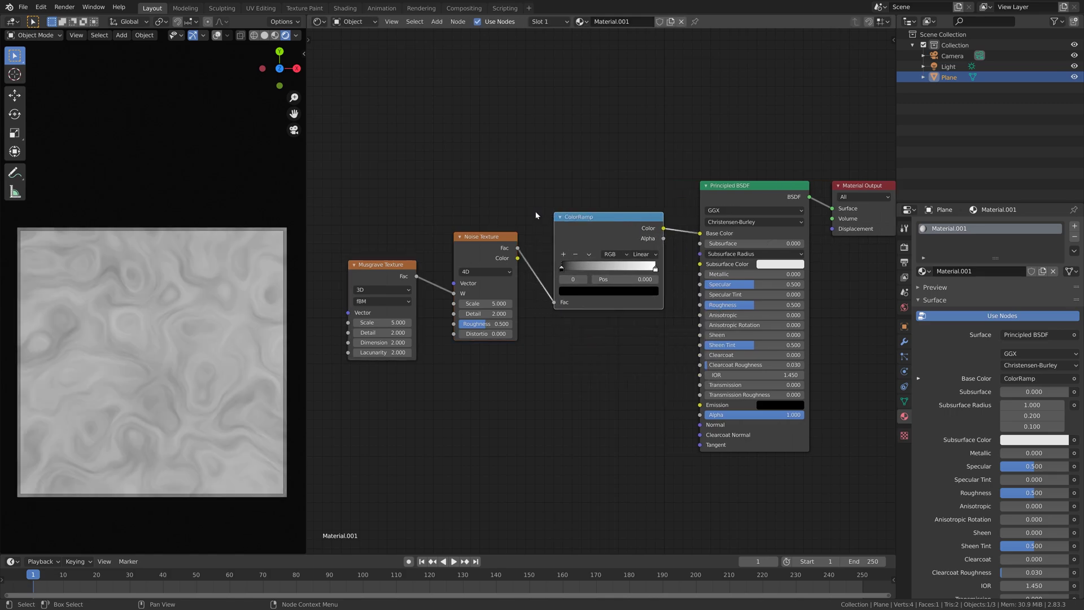
left_click(651, 253)
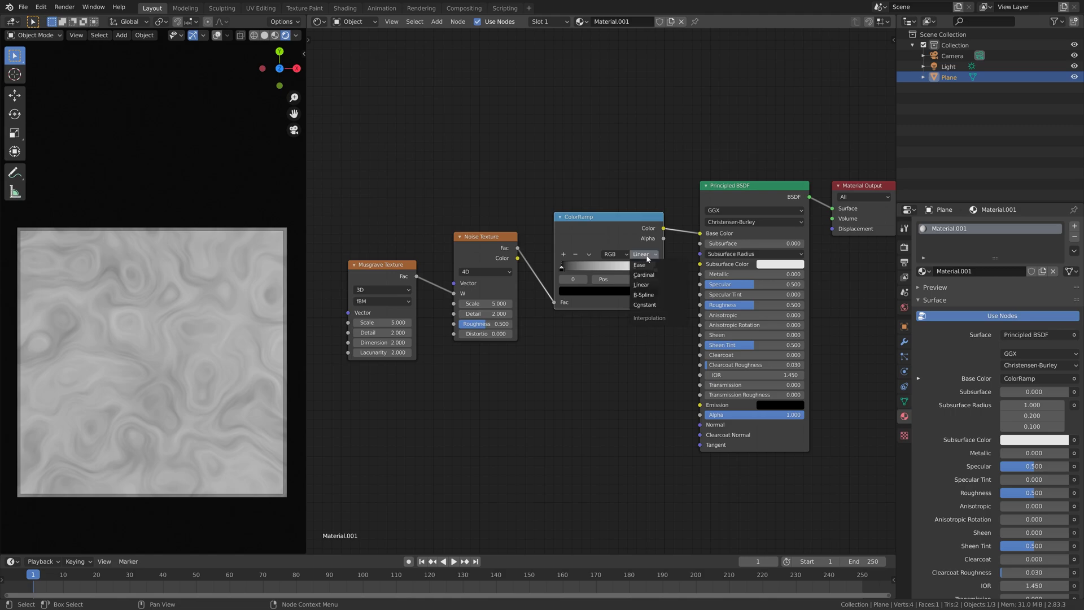
left_click(655, 305)
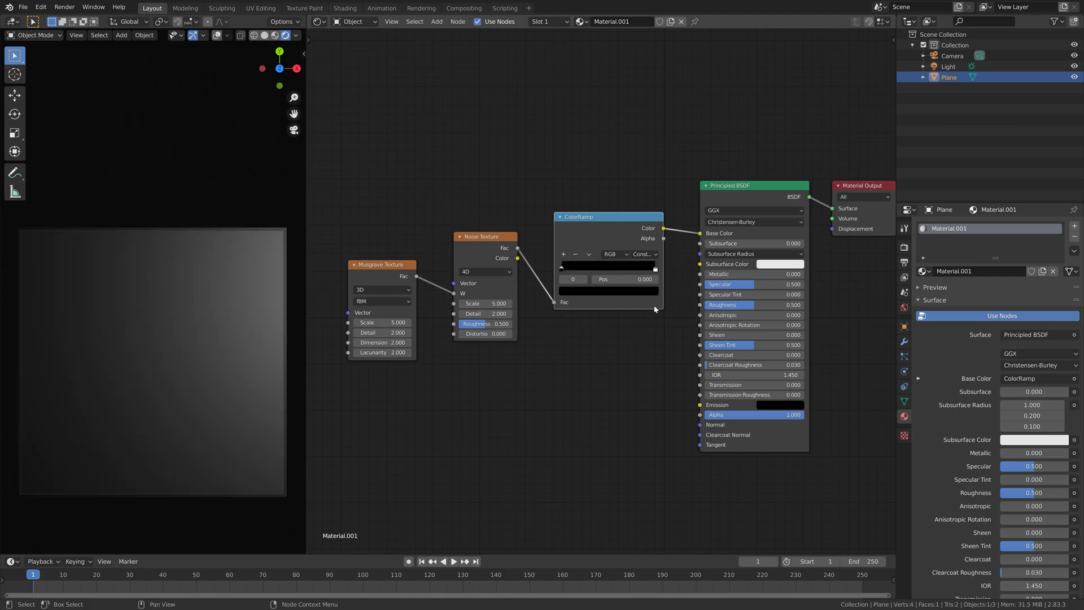
left_click(656, 270)
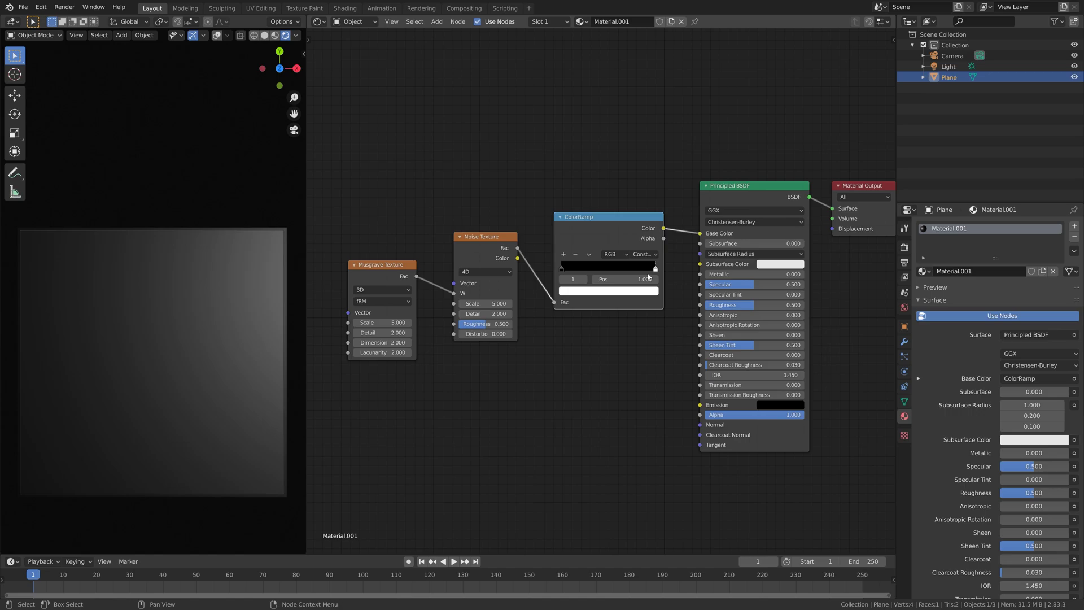
Move the white stop to 0.790 and add a saturated blue middle stop.
left_click_drag(642, 279, 595, 282)
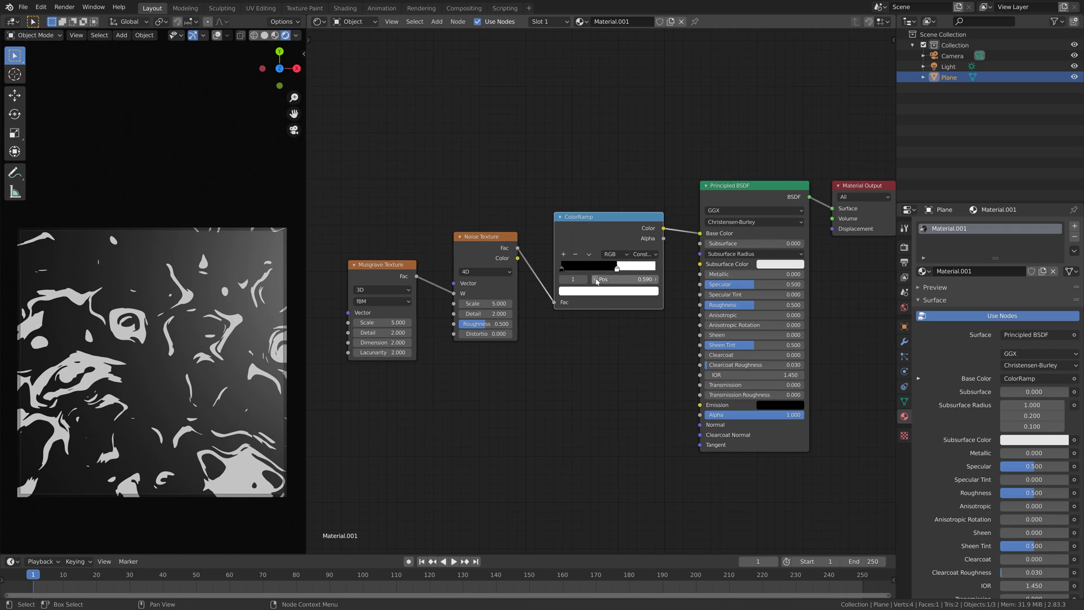
left_click(561, 268)
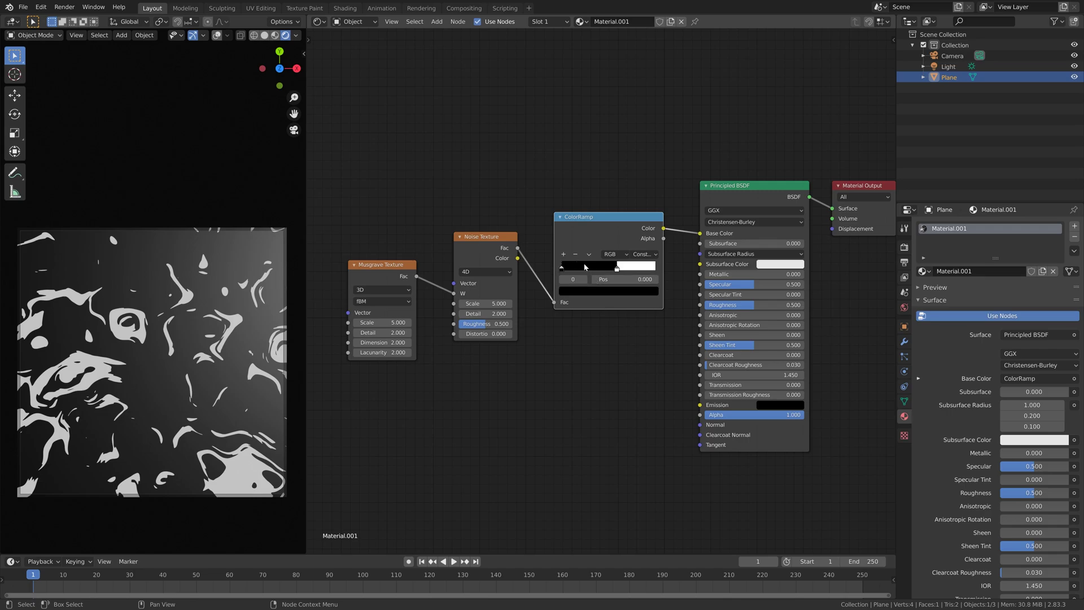
left_click(563, 254)
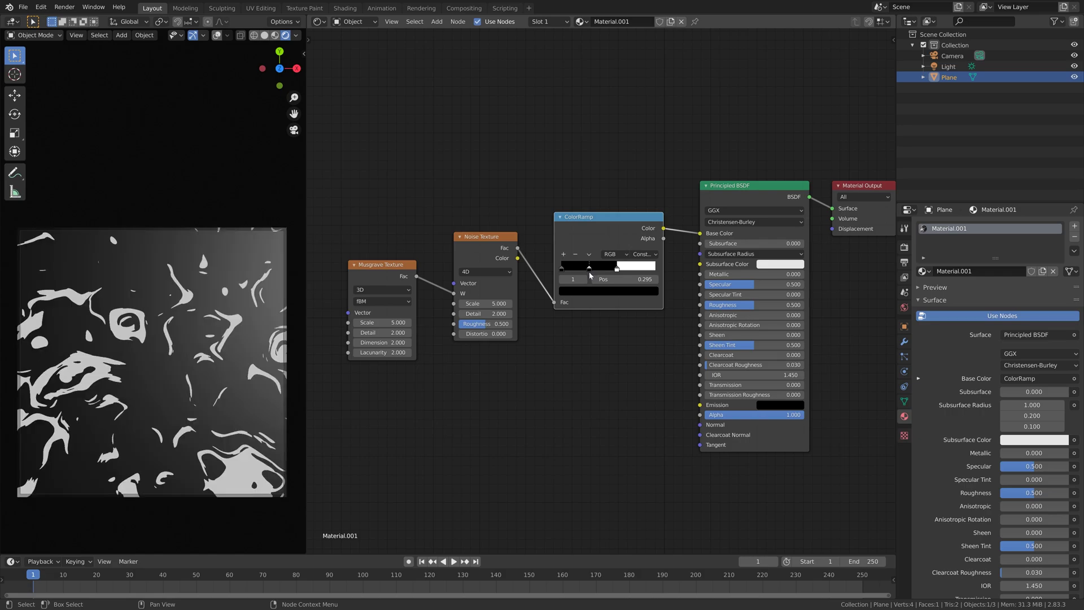
left_click(608, 292)
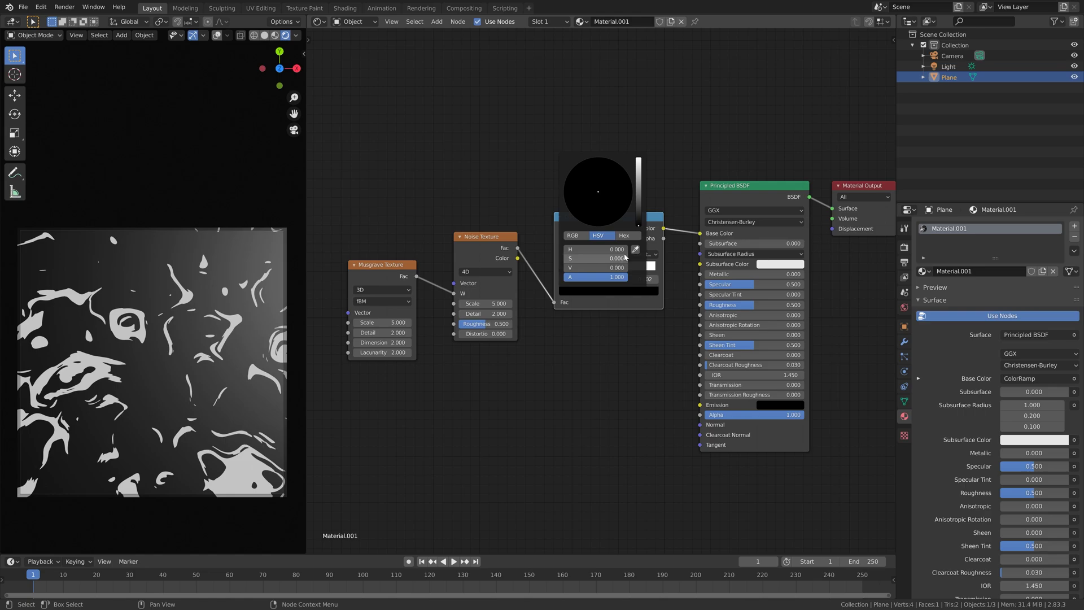
left_click_drag(596, 267, 614, 268)
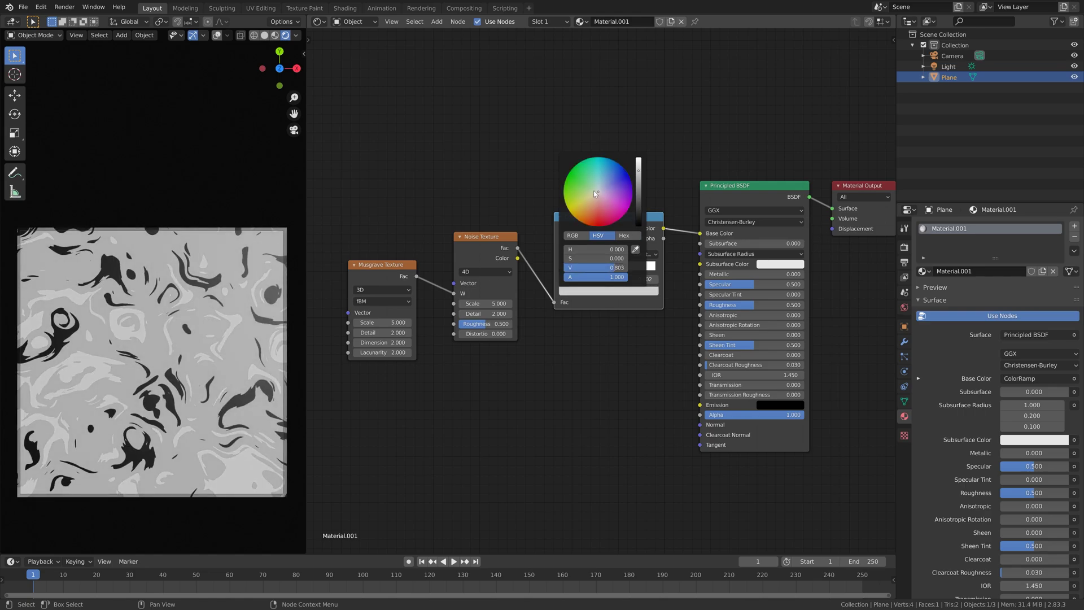
left_click_drag(612, 174, 615, 162)
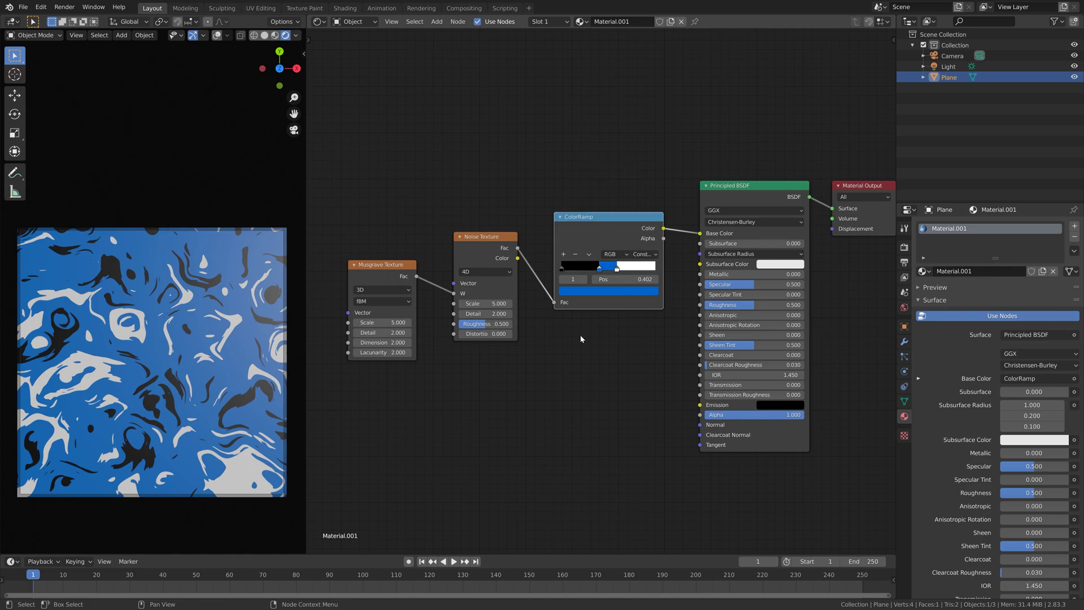
Darken the blue stop to value 0.644 and settle its position at 0.525.
left_click_drag(603, 271, 606, 272)
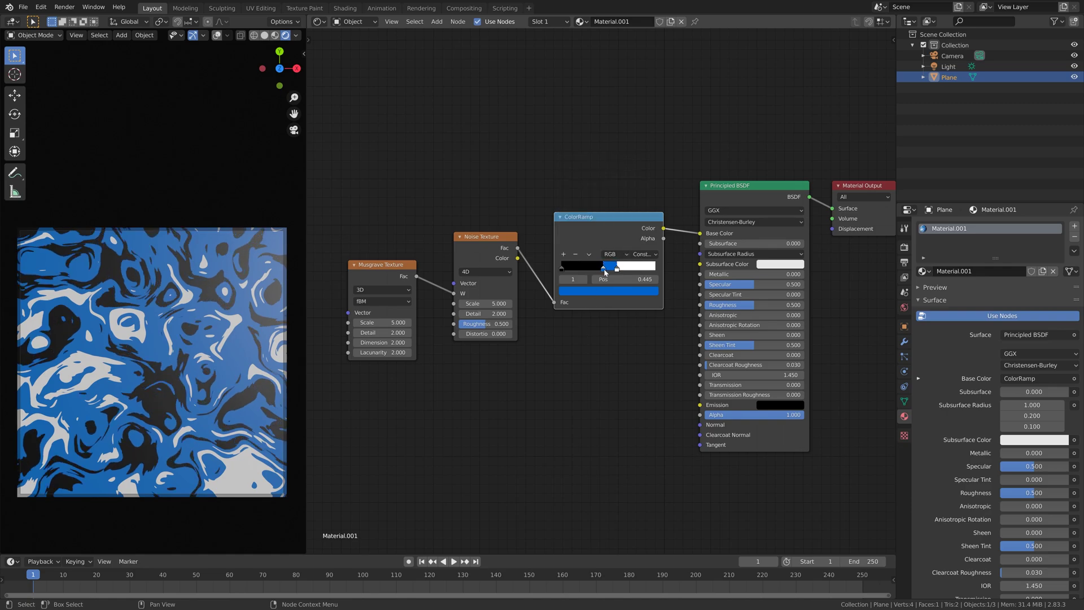
left_click(623, 290)
left_click_drag(639, 170, 616, 163)
left_click(656, 279)
left_click(656, 280)
left_click(656, 279)
left_click(656, 279)
left_click(656, 280)
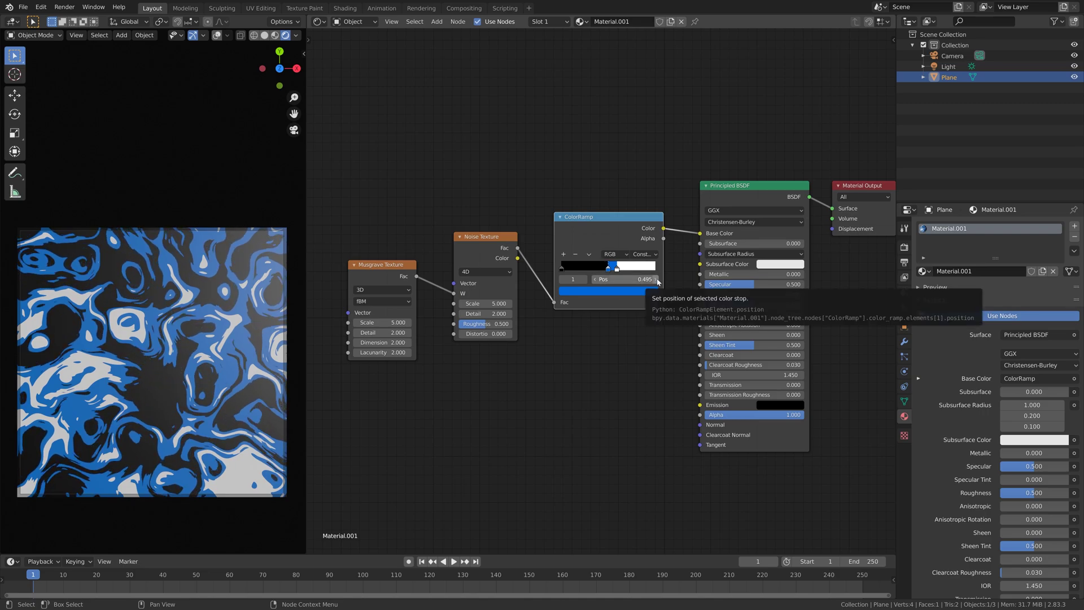
left_click(657, 279)
left_click(657, 279)
left_click(657, 279)
left_click(657, 280)
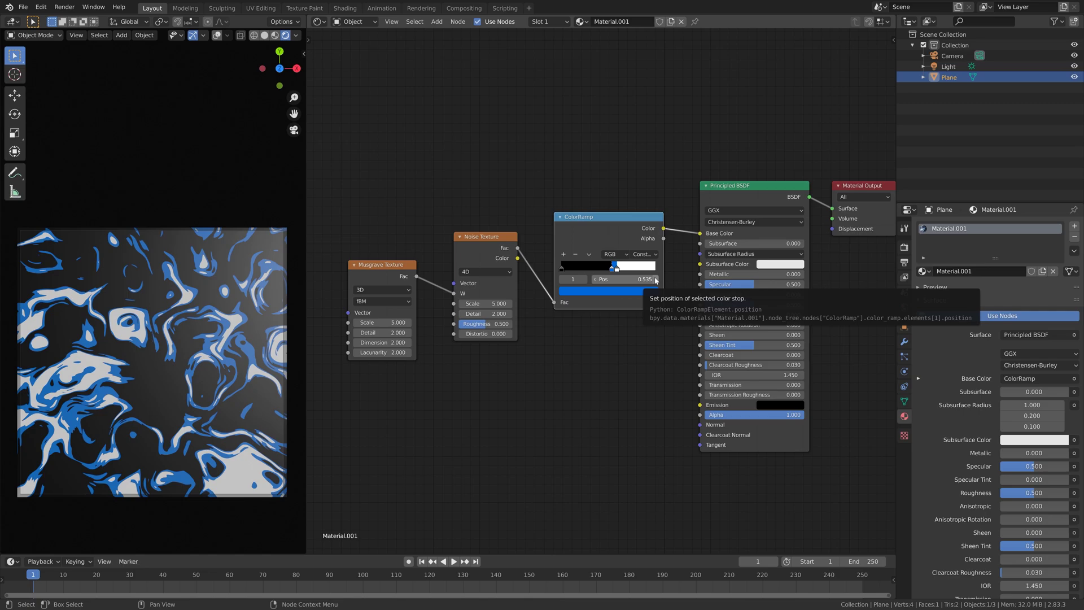
left_click(596, 280)
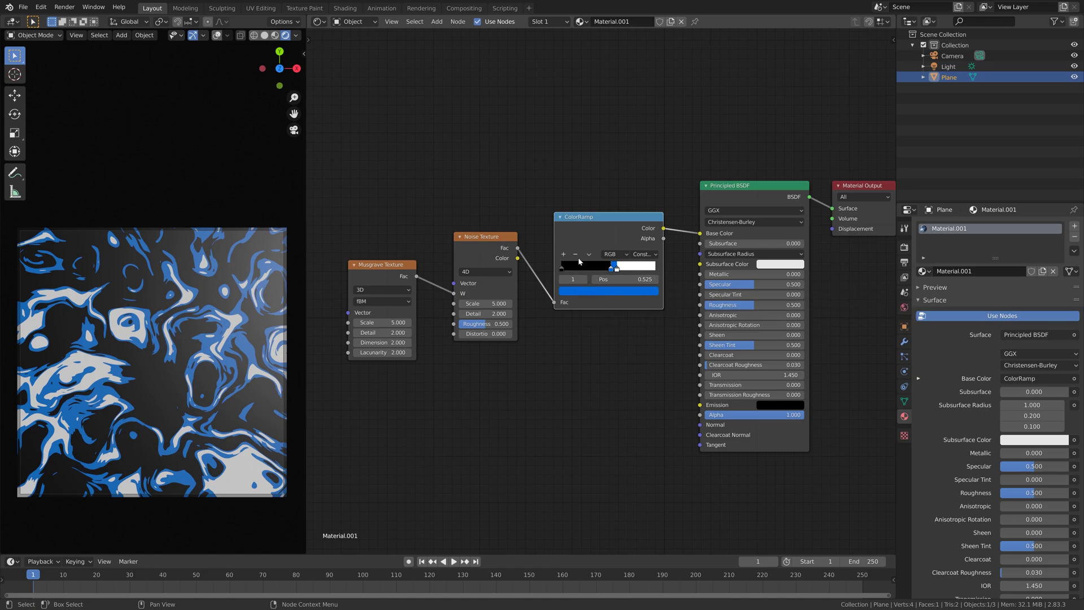
Add a dark navy stop between black and blue and slide it right to 0.411.
left_click(564, 254)
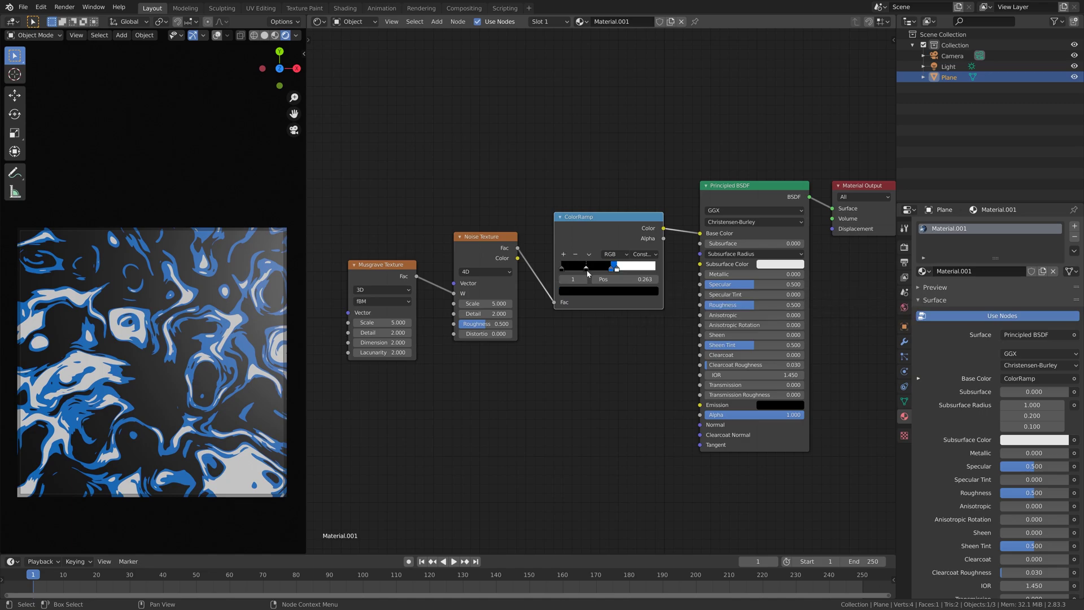
left_click(607, 291)
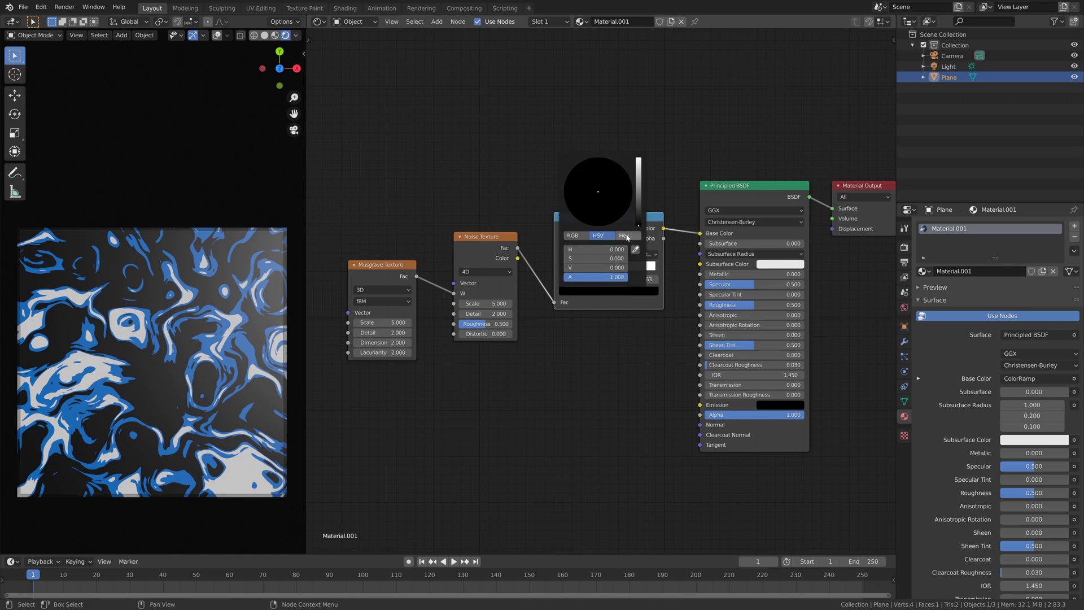
left_click(640, 212)
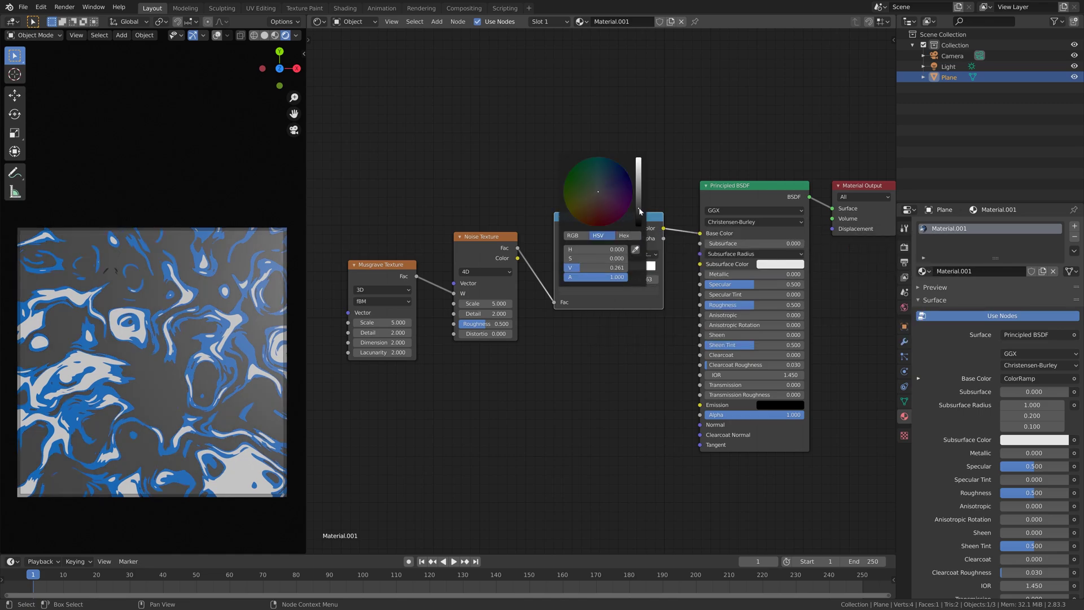
left_click(608, 172)
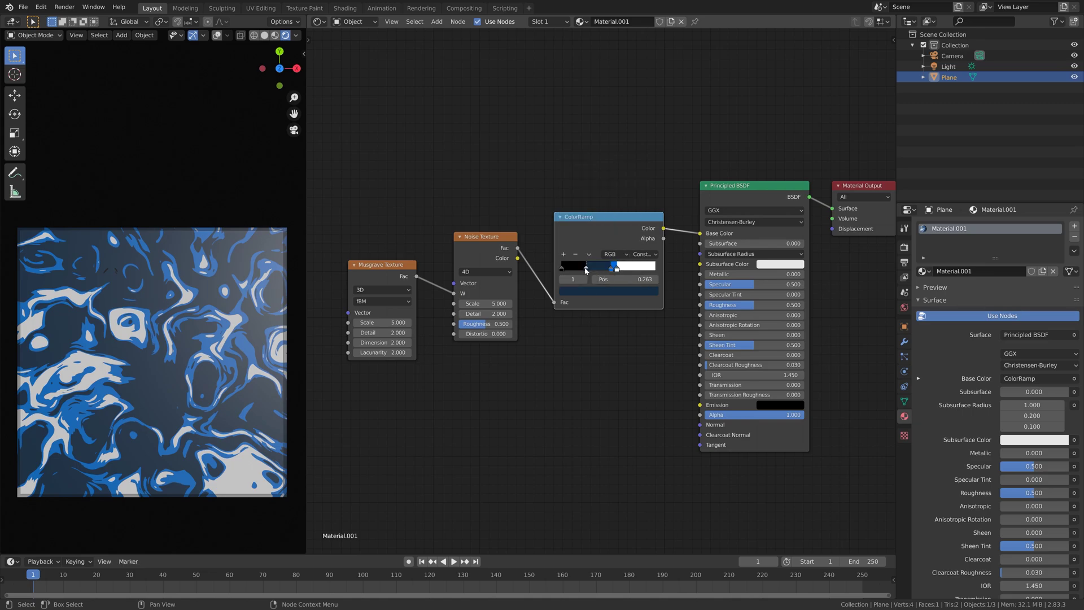
left_click_drag(585, 271, 601, 270)
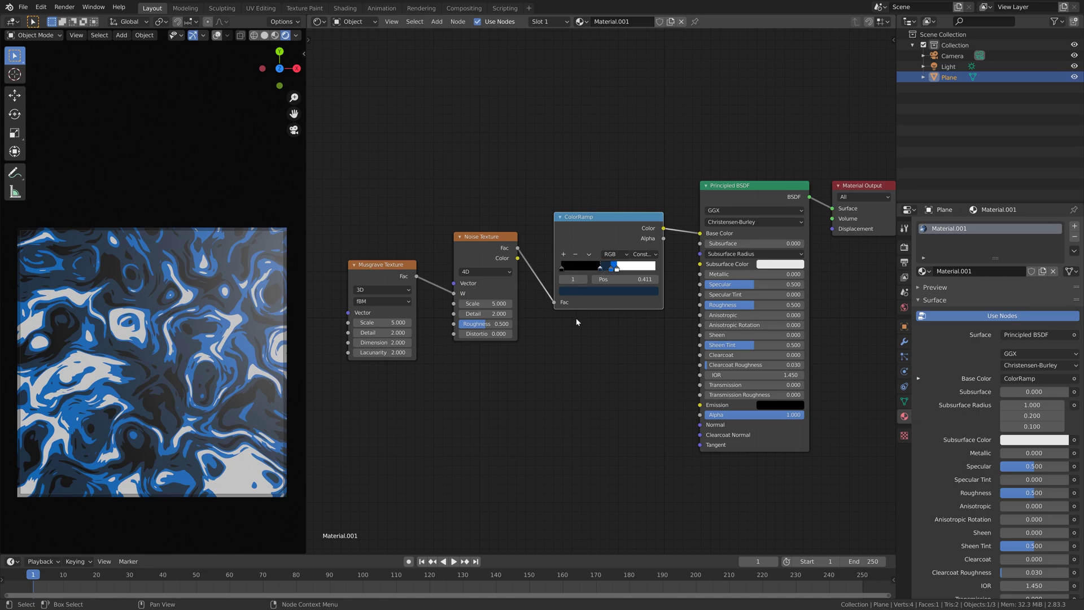
Lower the Principled BSDF Roughness to 0.000.
left_click_drag(751, 308, 706, 307)
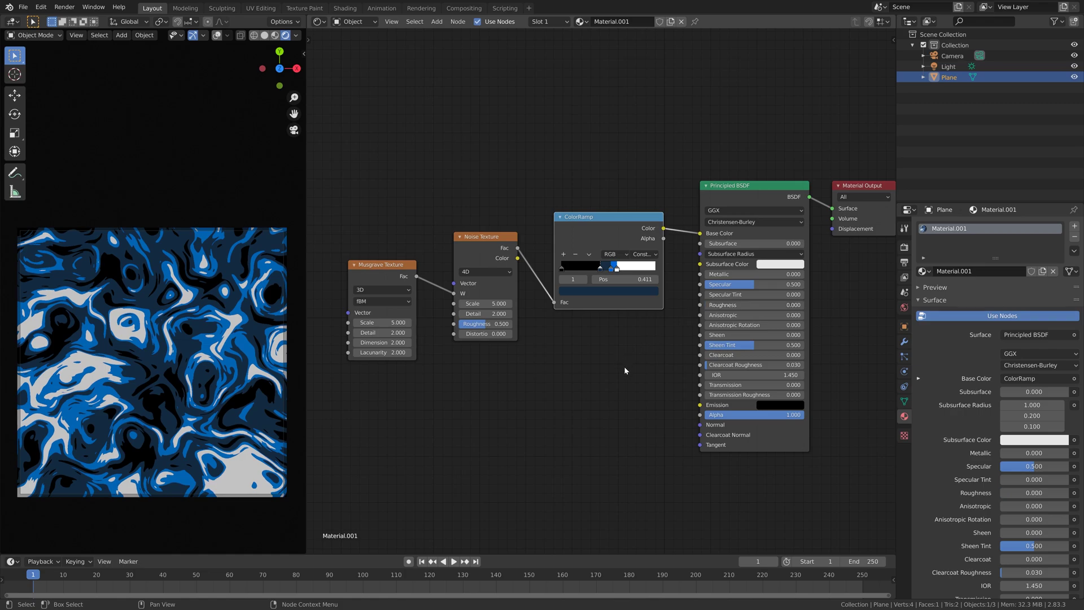
scroll(157, 333, "up", 8)
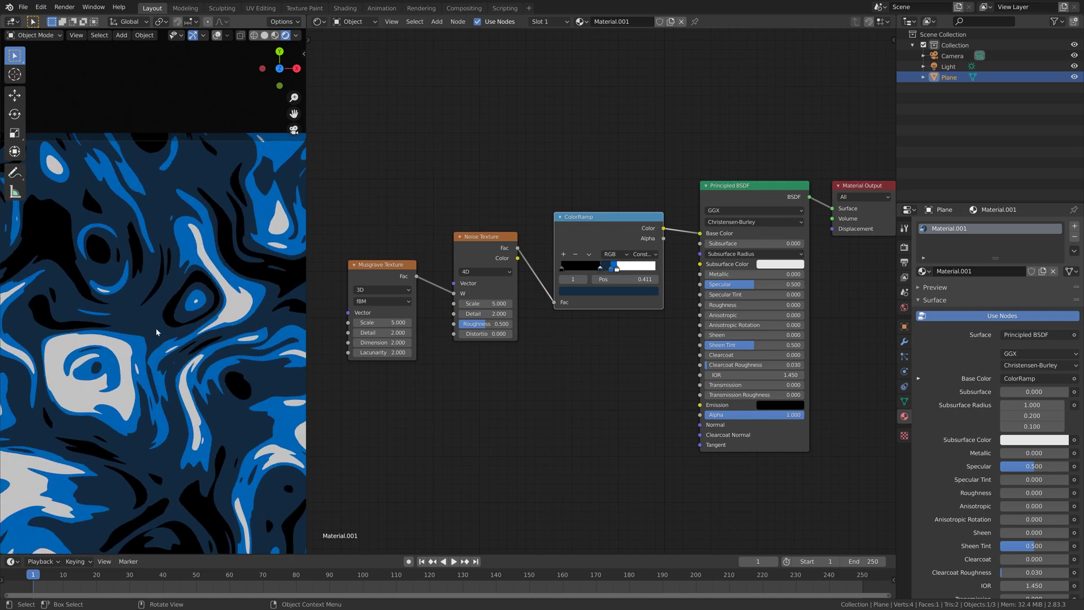
scroll(157, 327, "up", 4)
scroll(157, 328, "down", 8)
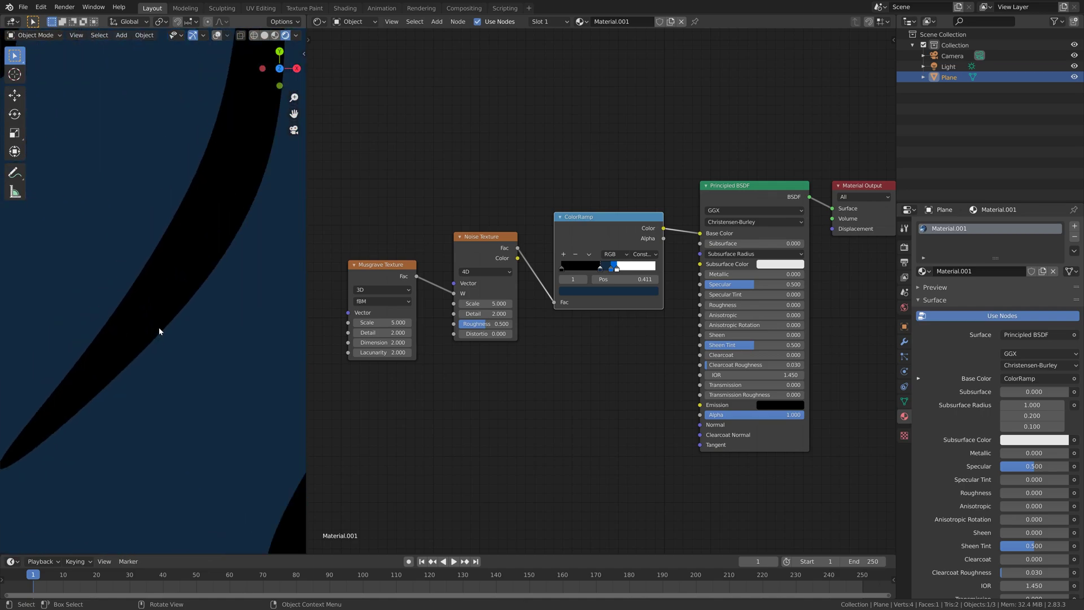
scroll(165, 317, "down", 5)
scroll(164, 317, "up", 2)
scroll(164, 317, "down", 2)
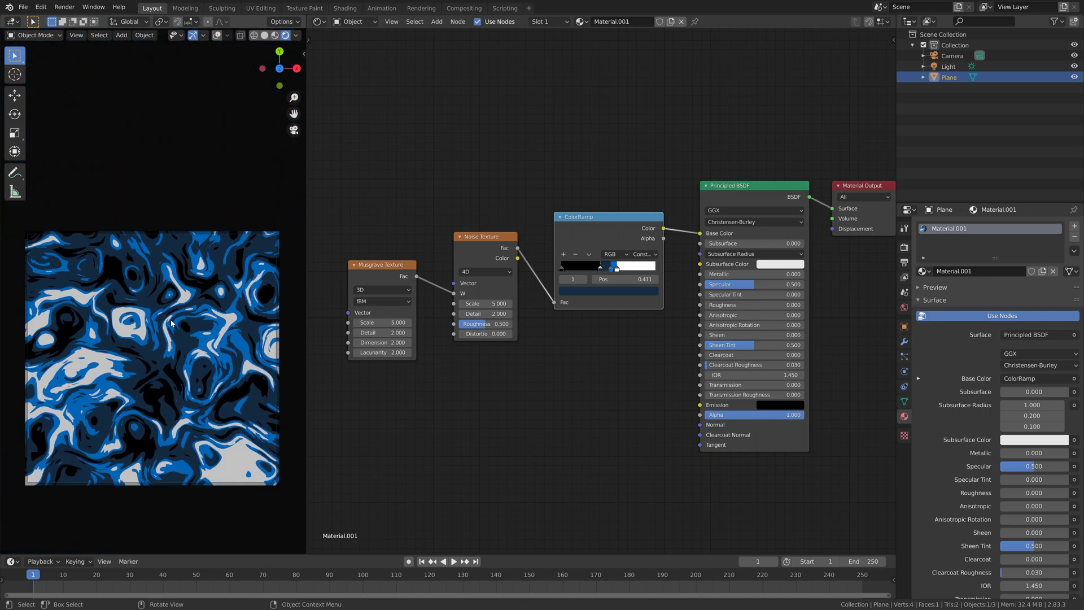
Add a white stop to the ramp and move it to 0.261.
left_click(564, 254)
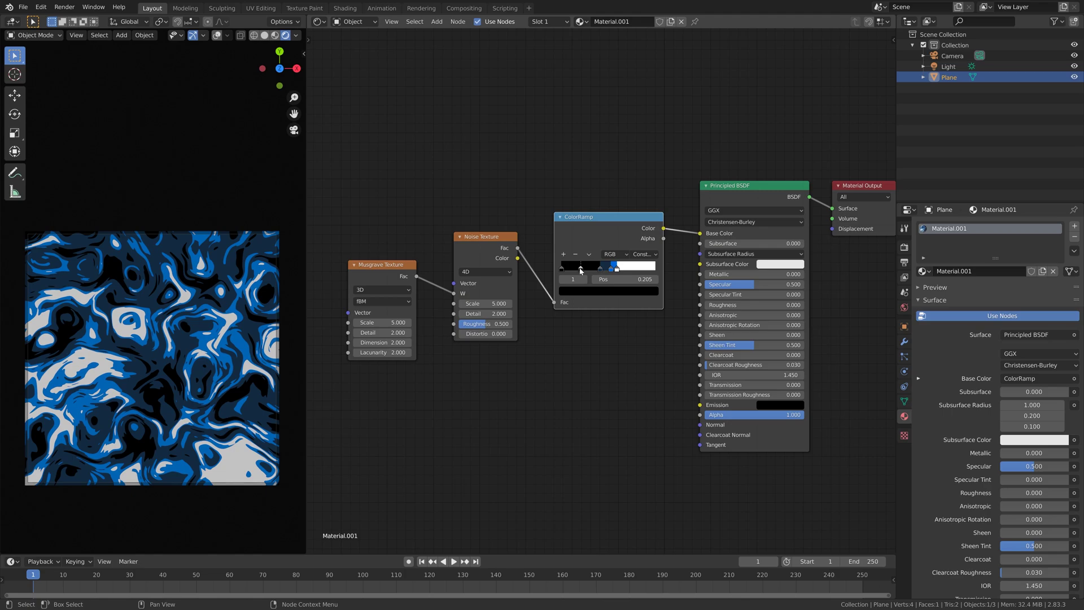
left_click(607, 291)
left_click_drag(638, 216, 638, 178)
left_click_drag(612, 267, 626, 267)
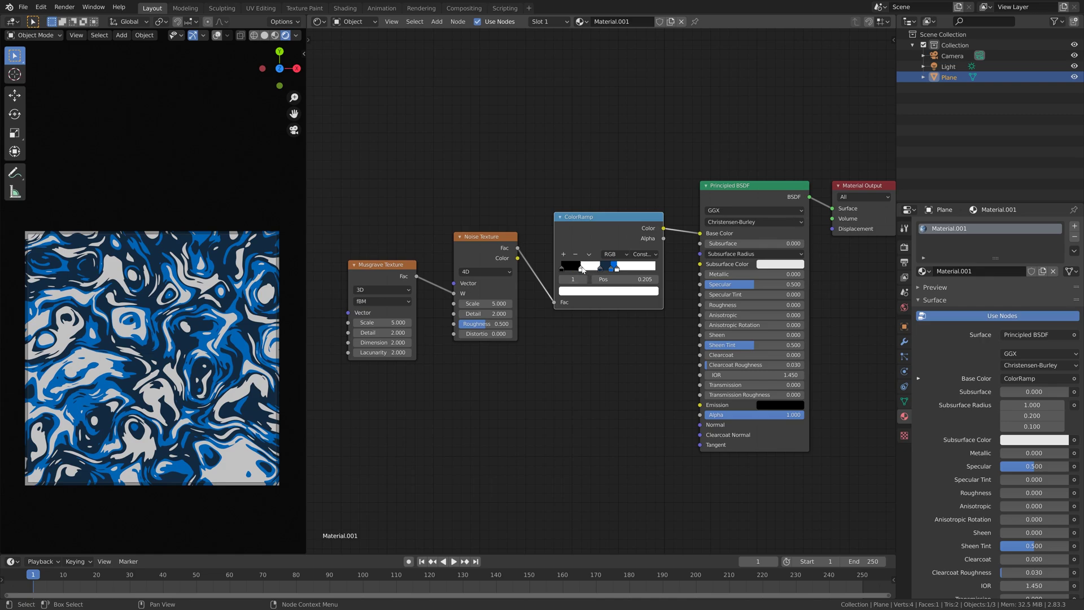
left_click_drag(582, 269, 595, 271)
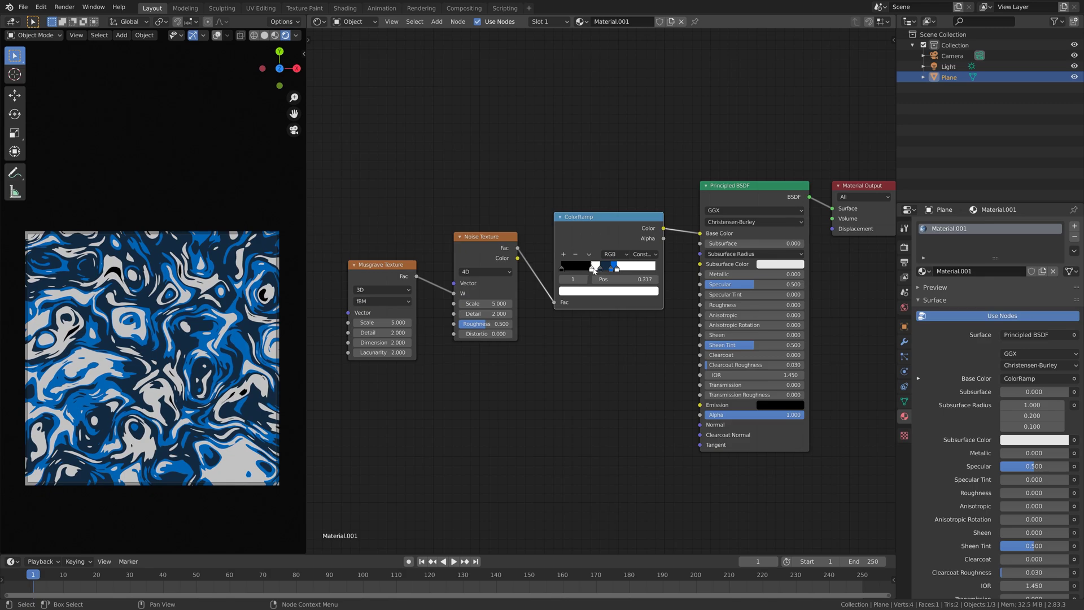
Recolour the black start stop a slightly darkened saturated orange.
left_click(562, 268)
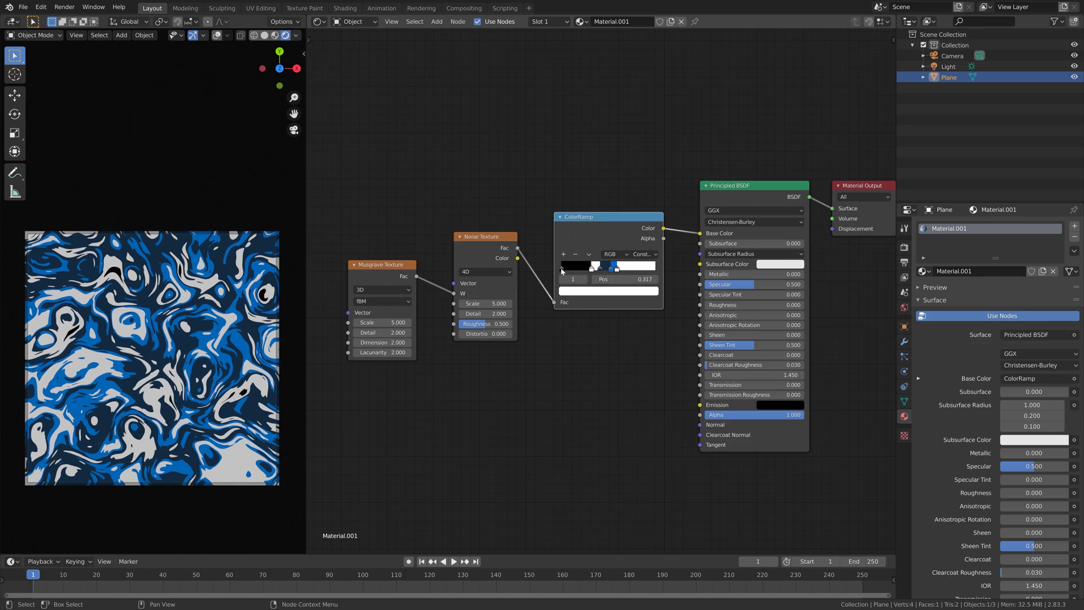
left_click(604, 291)
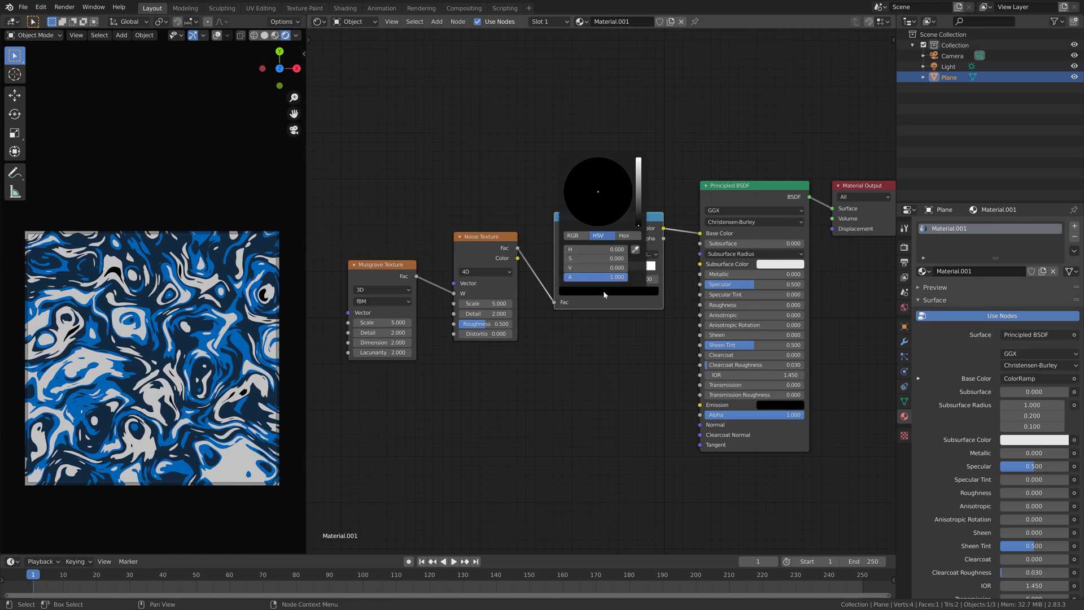
left_click(638, 177)
left_click_drag(589, 207, 582, 223)
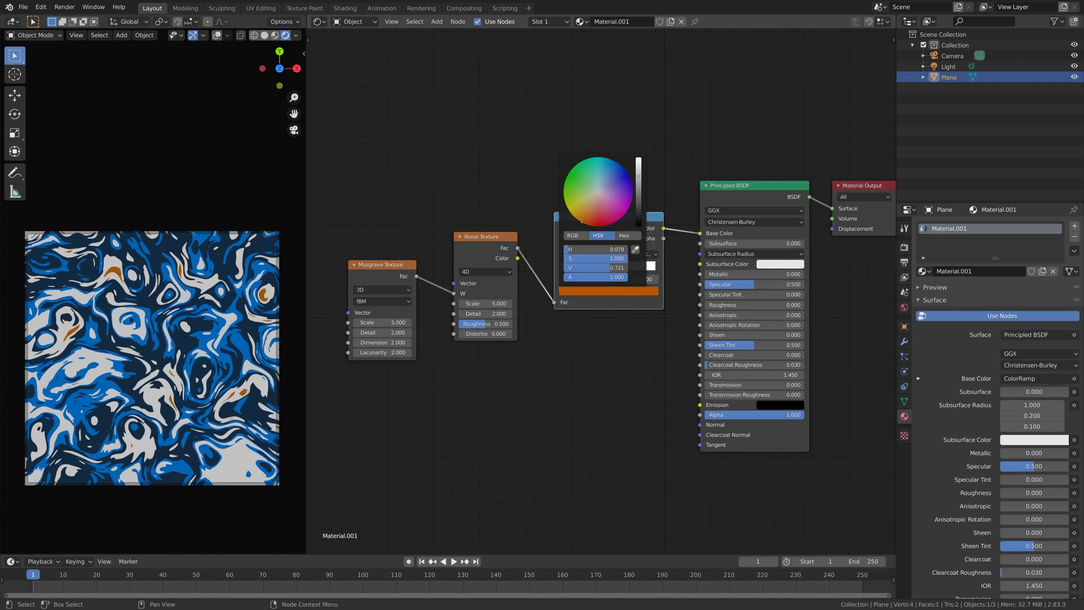
mouse_move(638, 175)
left_mouse_down()
mouse_move(639, 165)
mouse_move(639, 179)
left_mouse_up()
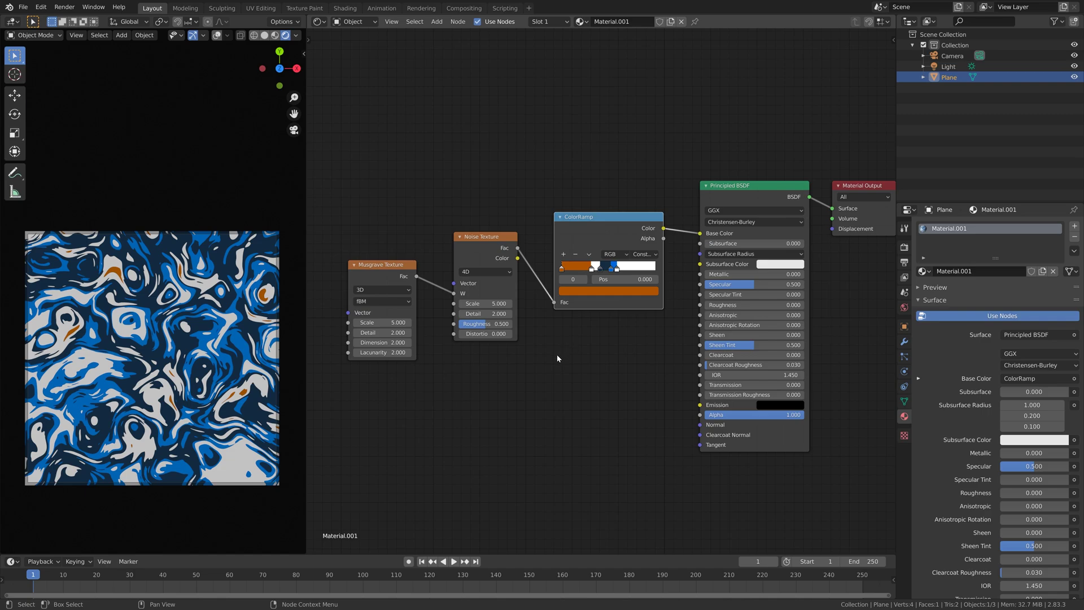
left_click(591, 290)
Save the project as tut1.blend.
left_click(23, 7)
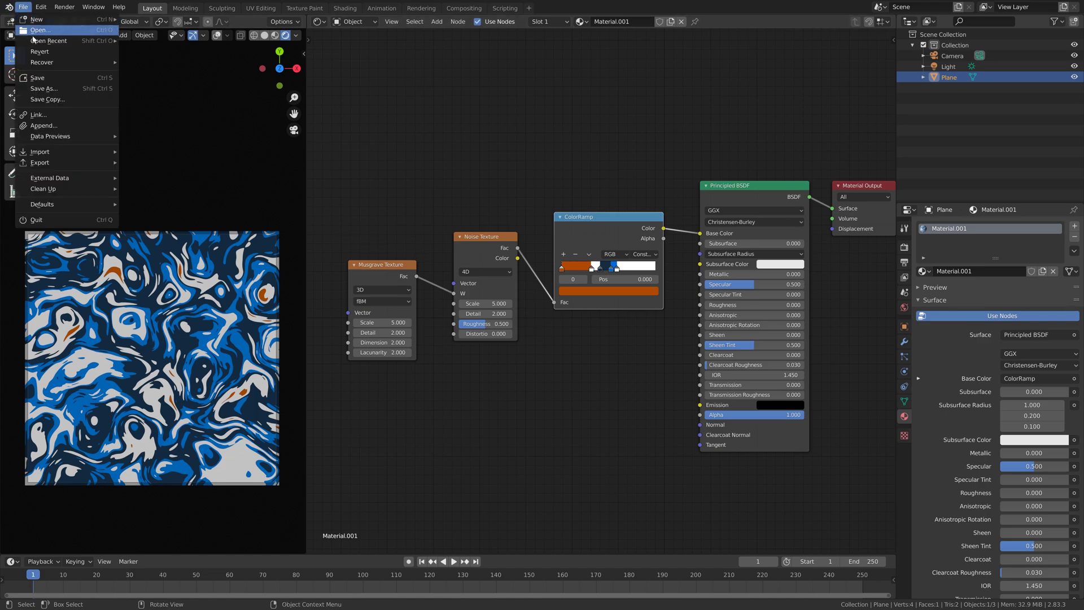
left_click(39, 99)
left_click(646, 505)
left_click(703, 505)
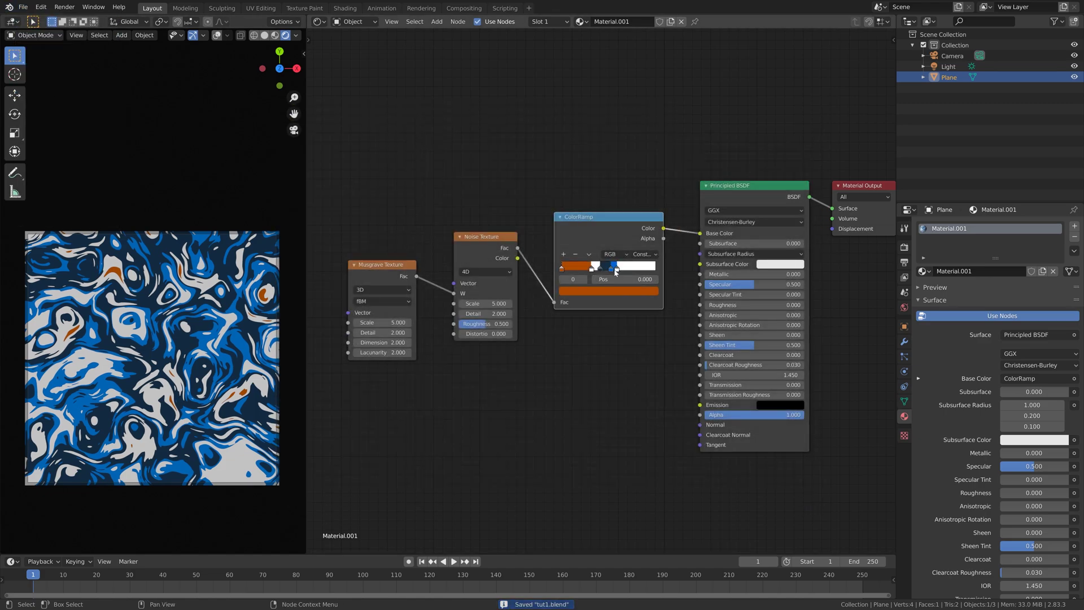
Move the white stop left and nudge the blue stop, leaving orange at 0.000.
left_click_drag(623, 272, 561, 272)
left_click(561, 270)
left_click(563, 271)
left_click(563, 271)
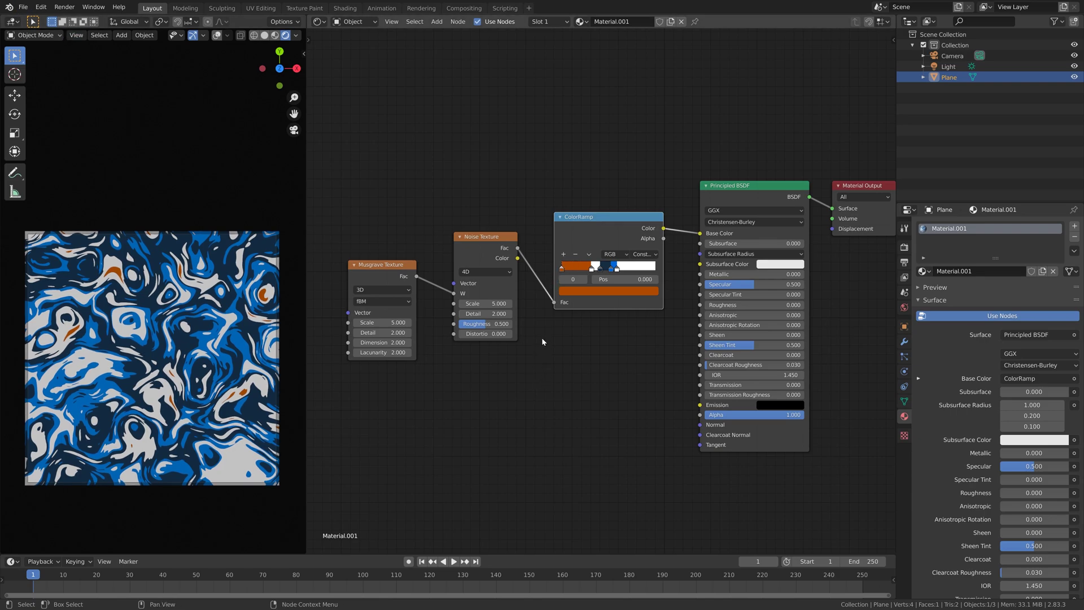
Lower Noise scale, add distortion, and raise Musgrave scale, Dimension 40.6 and Lacunarity 69.7.
left_click_drag(485, 303, 434, 304)
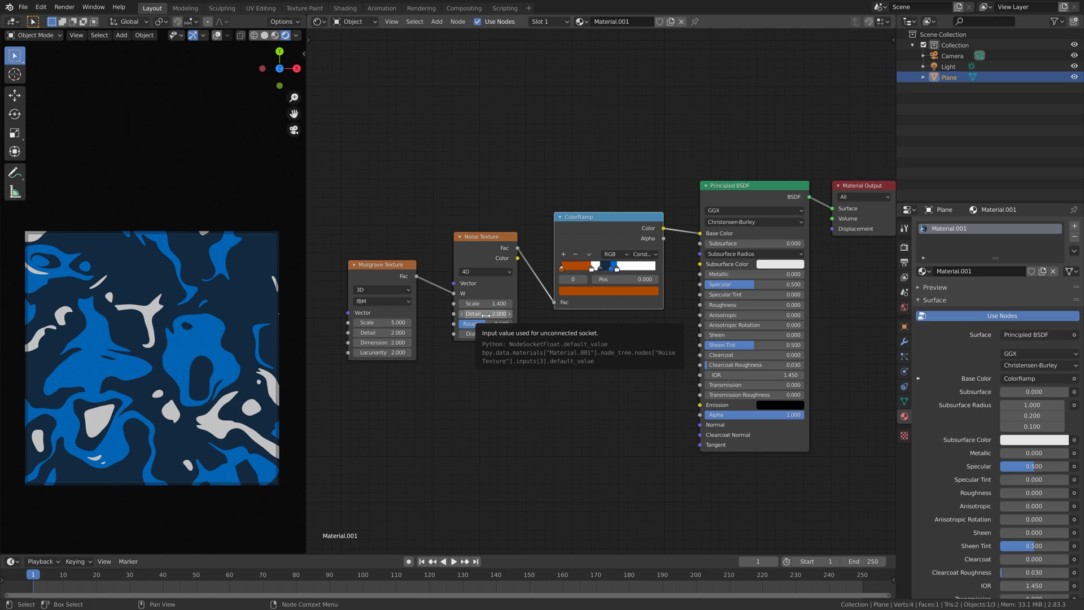
left_click_drag(485, 333, 508, 333)
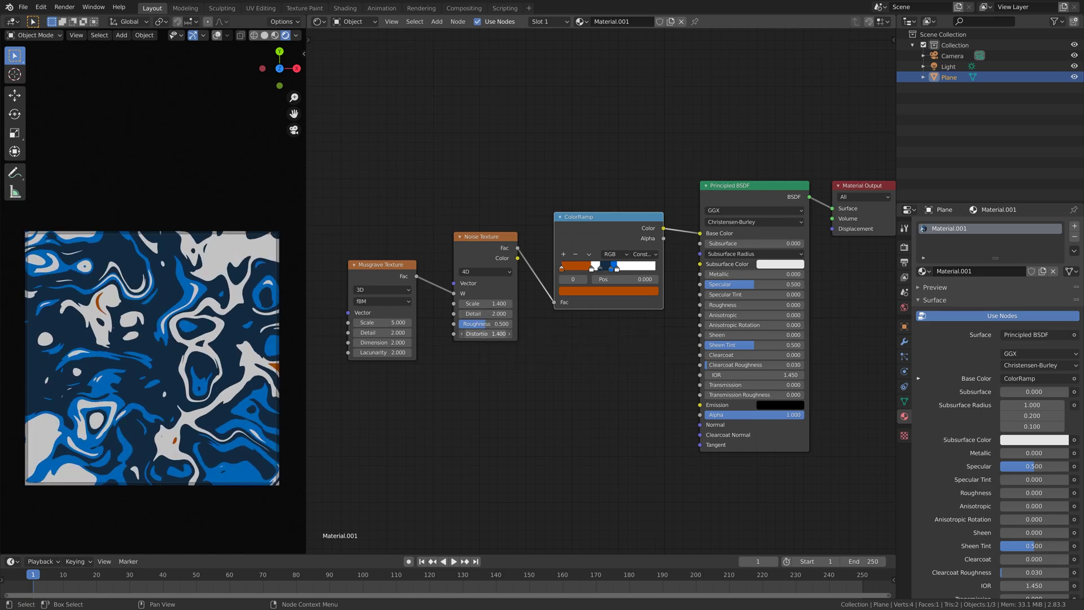
left_click(462, 334)
left_click(462, 334)
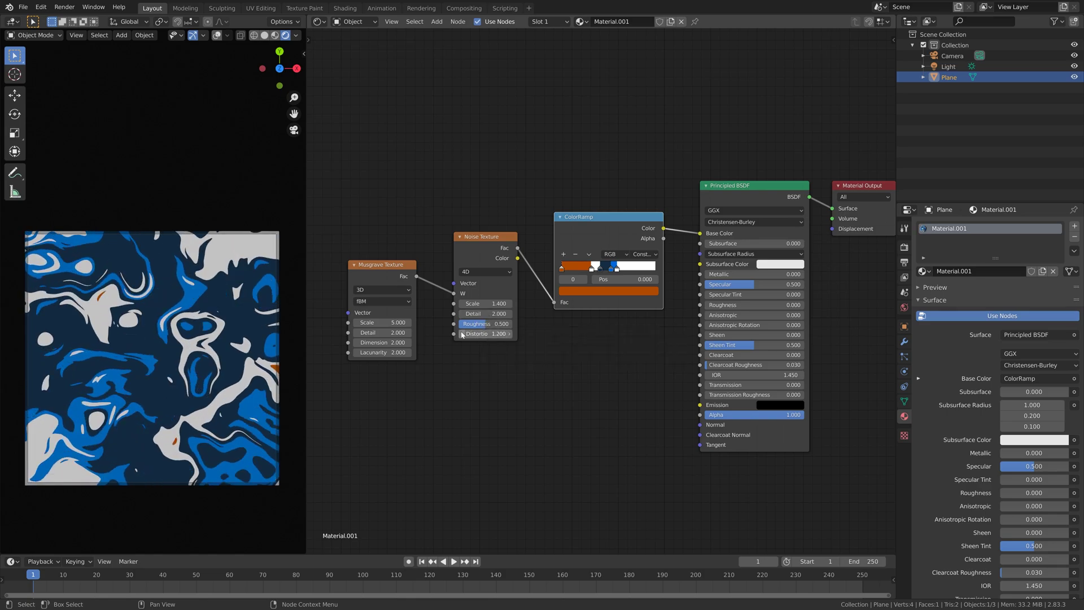
left_click_drag(377, 323, 441, 343)
left_click_drag(377, 352, 438, 352)
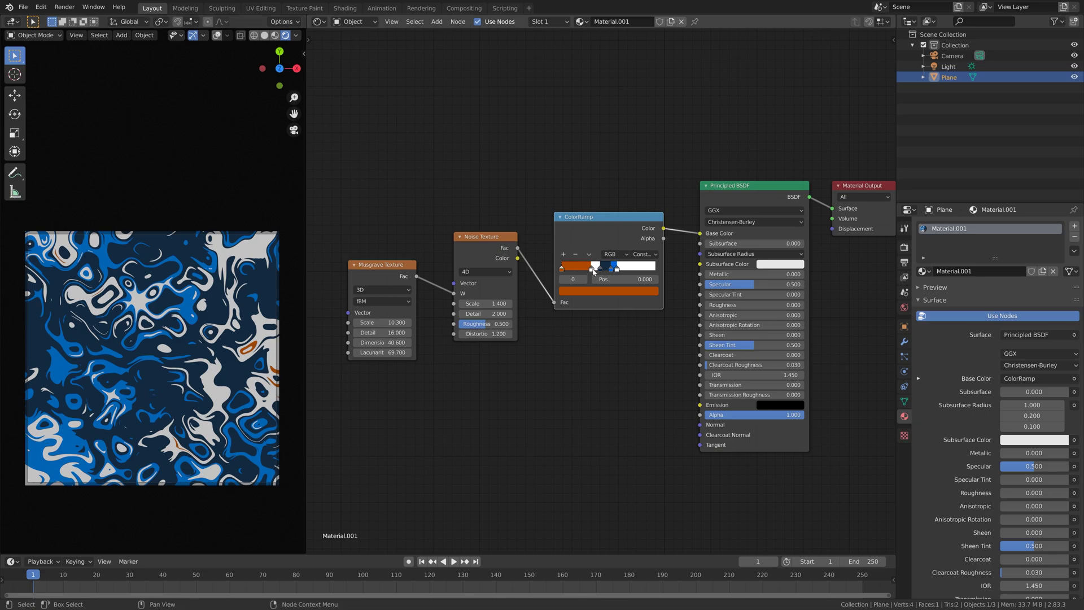
Move the white ramp stop to 0.392 and set Musgrave Scale to 10.2.
left_click_drag(593, 271, 600, 268)
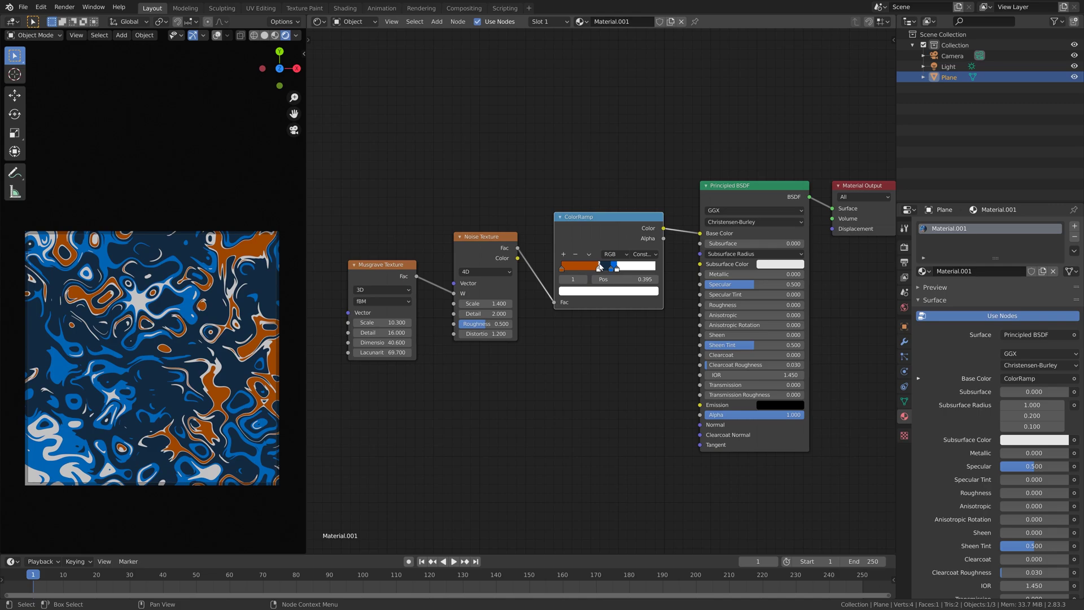
left_click_drag(600, 267, 600, 260)
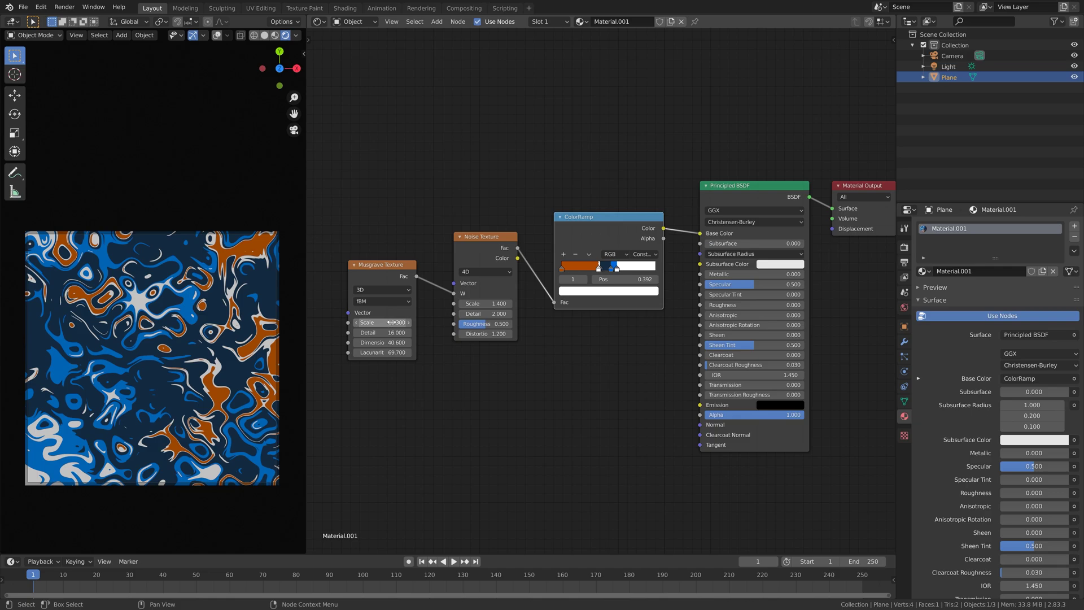
left_click(357, 323)
left_click(357, 323)
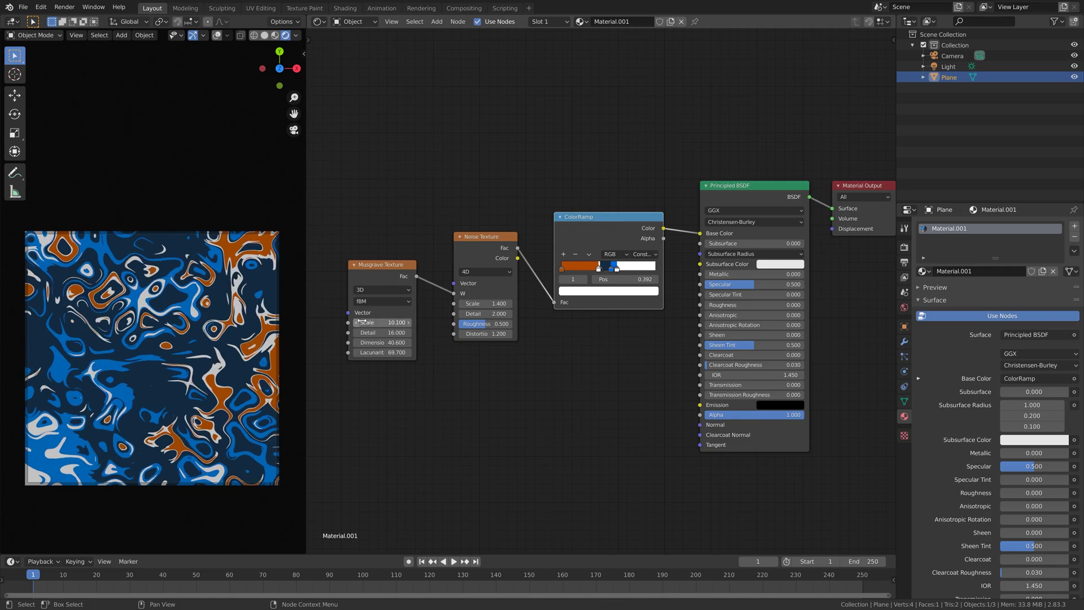
left_click(410, 323)
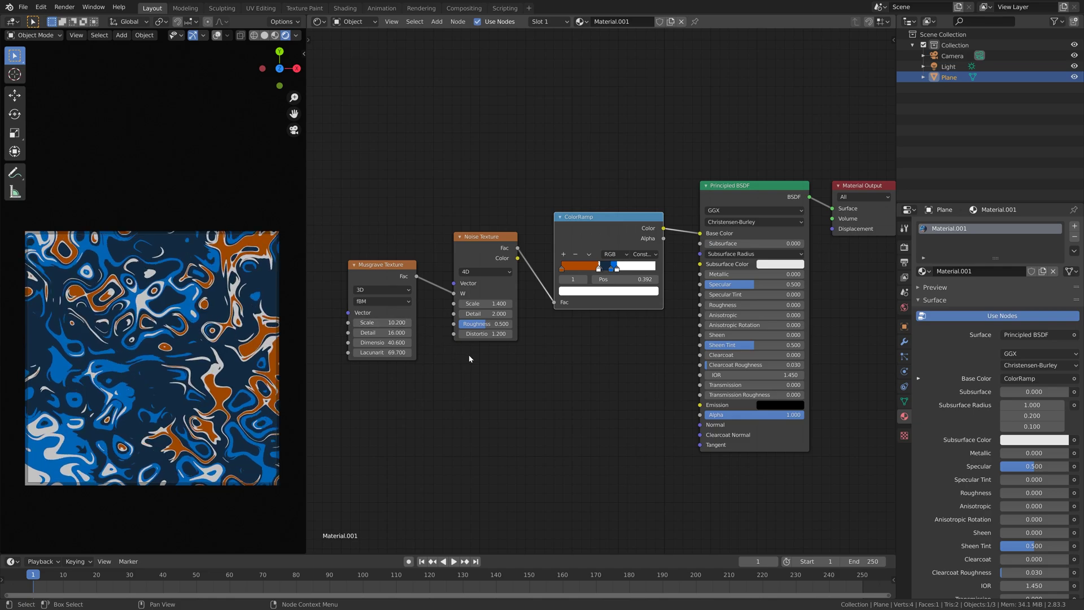
Fine-tune Noise Scale to 1.4 and Distortion to 1.3, then try a larger Musgrave scale.
left_click(509, 303)
left_click(509, 303)
mouse_move(509, 307)
left_mouse_down()
mouse_move(474, 305)
mouse_move(505, 301)
left_mouse_up()
left_click(509, 305)
left_click(510, 305)
left_click(510, 305)
left_click(509, 305)
left_click(510, 305)
left_click(510, 304)
left_click(462, 303)
left_click(509, 334)
mouse_move(509, 333)
left_mouse_down()
mouse_move(481, 332)
mouse_move(510, 334)
left_mouse_up()
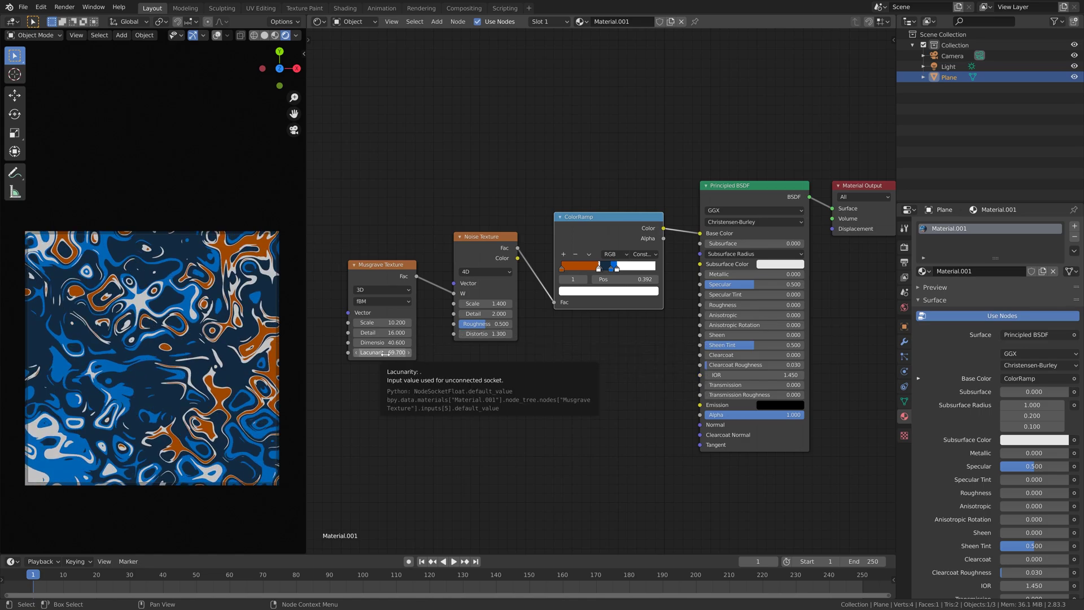
mouse_move(389, 322)
left_mouse_down()
mouse_move(491, 322)
mouse_move(384, 322)
mouse_move(423, 323)
mouse_move(404, 322)
left_mouse_up()
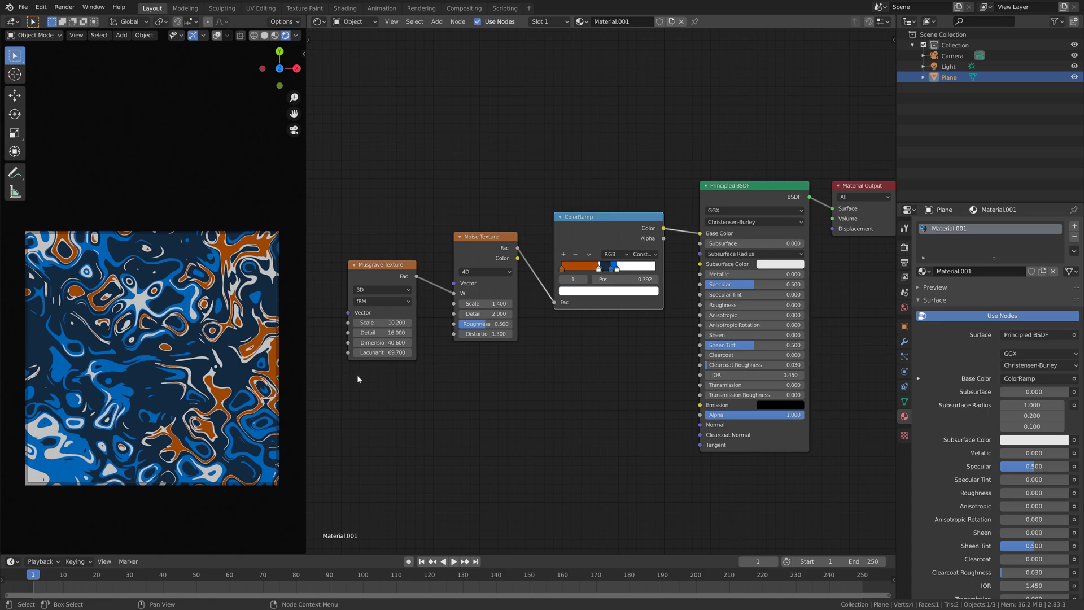
Slide the navy stop to about 0.43 and check the blue and white stops.
left_click_drag(600, 271, 600, 278)
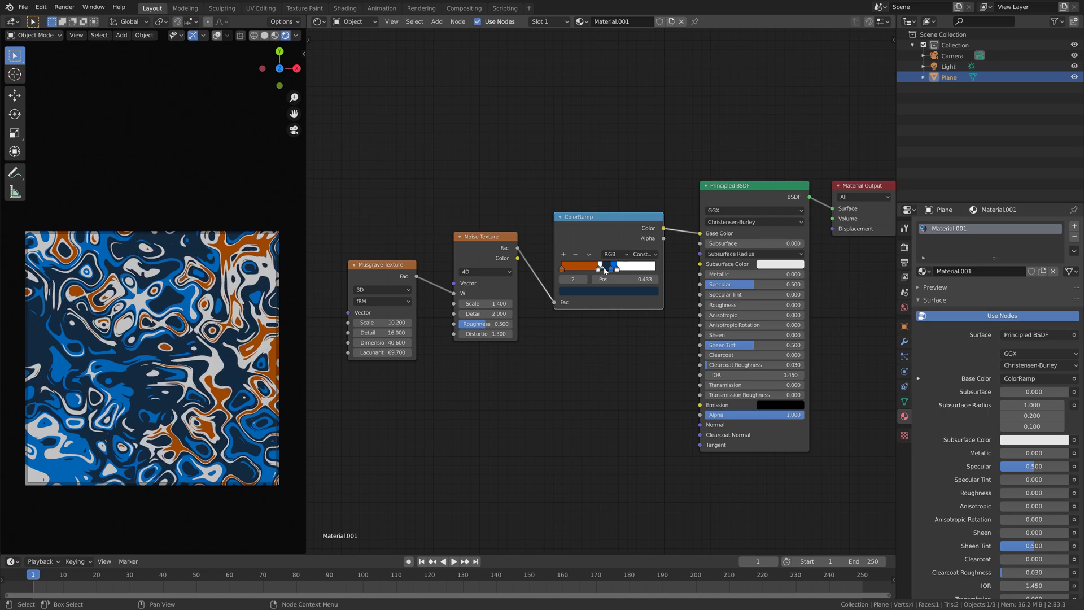
left_click_drag(613, 269, 611, 272)
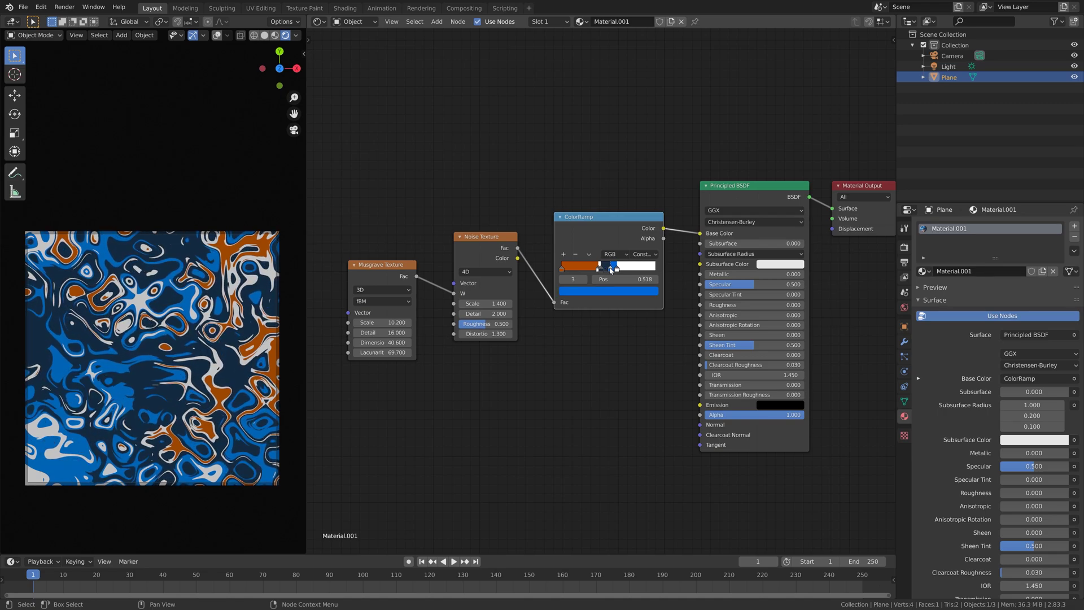
left_click(619, 272)
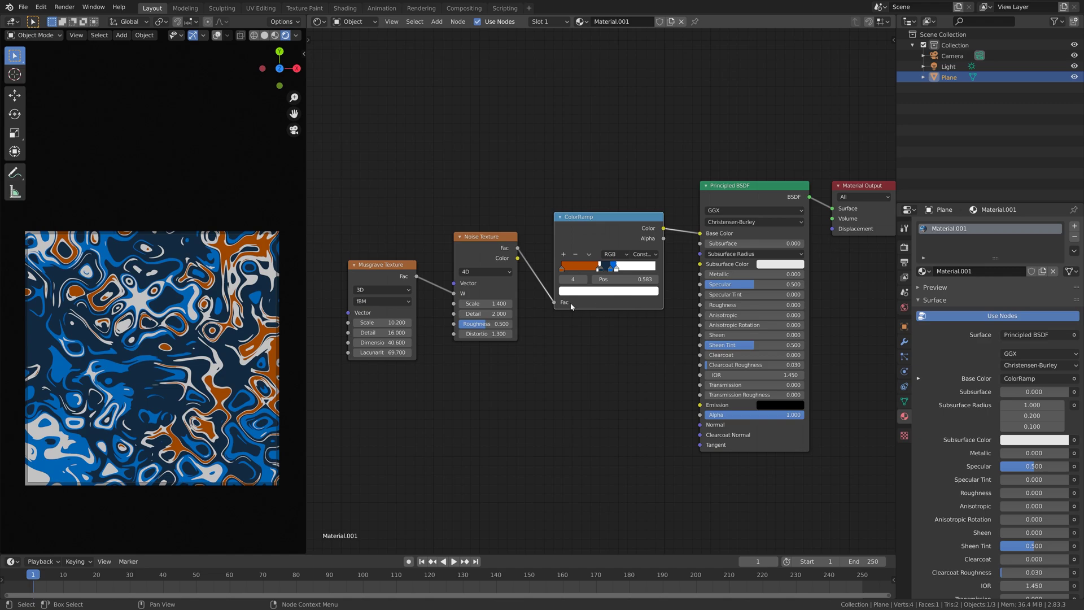
Save the project under the new name tut2.blend.
left_click(23, 8)
left_click(34, 88)
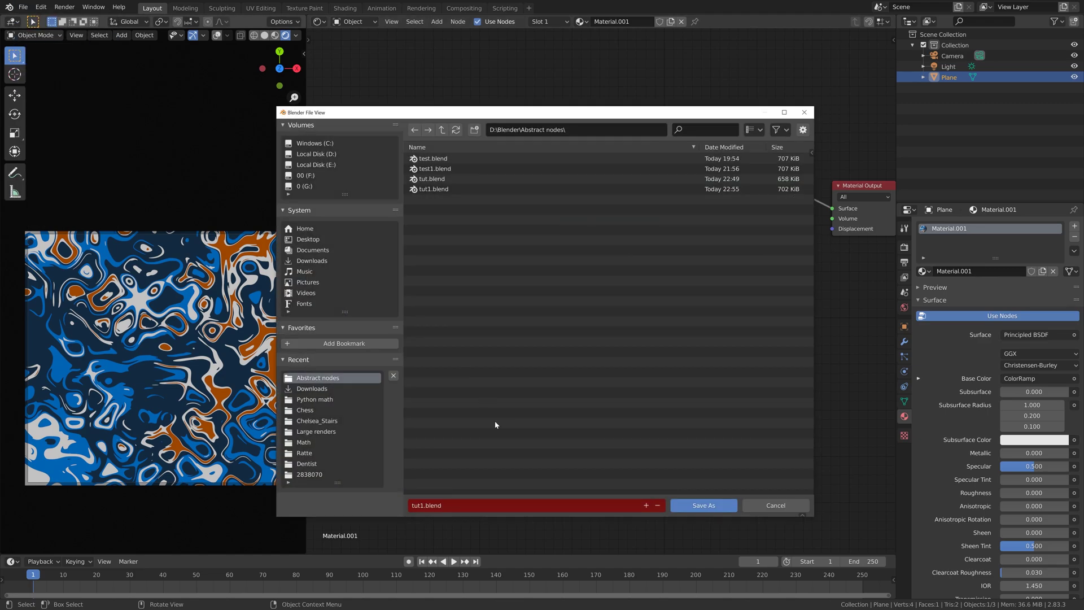
left_click(645, 505)
key("Return")
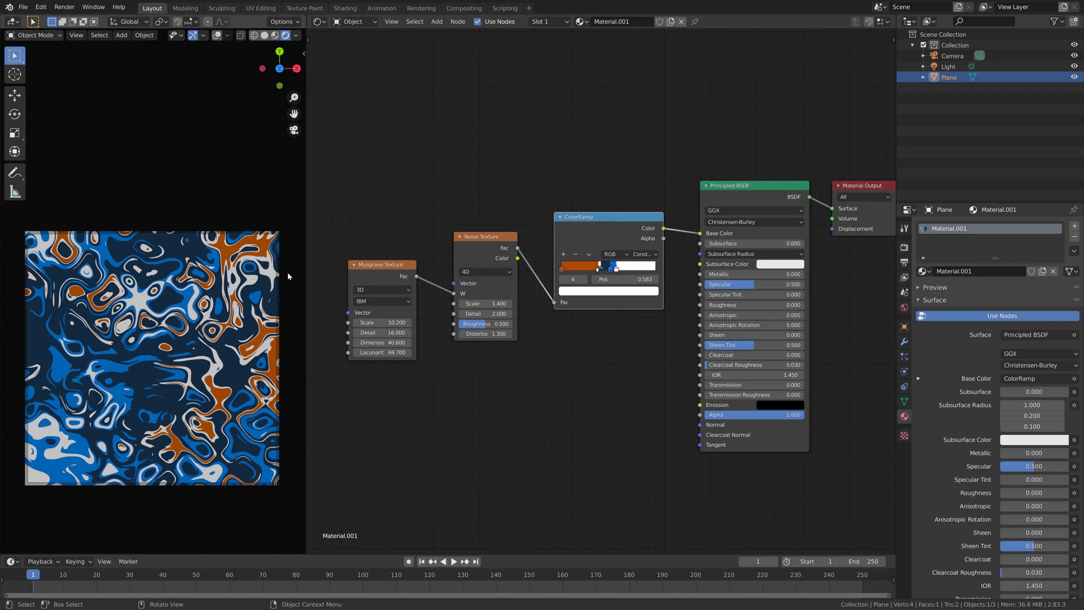
Render the final image of the navy, blue, white and orange swirl plane.
left_click(64, 7)
left_click(72, 19)
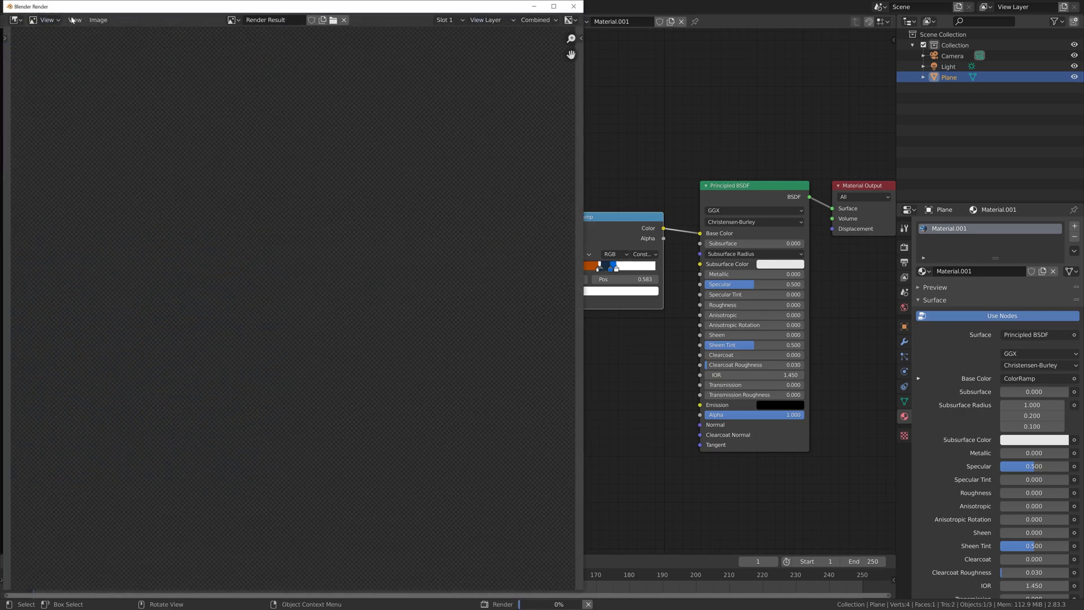
scroll(256, 273, "down", 1)
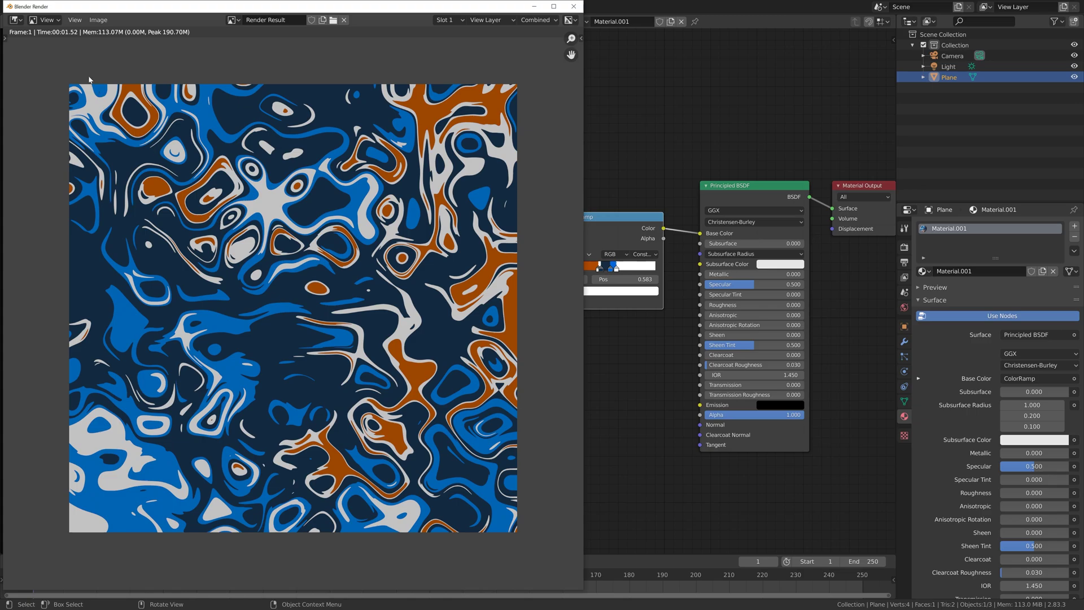